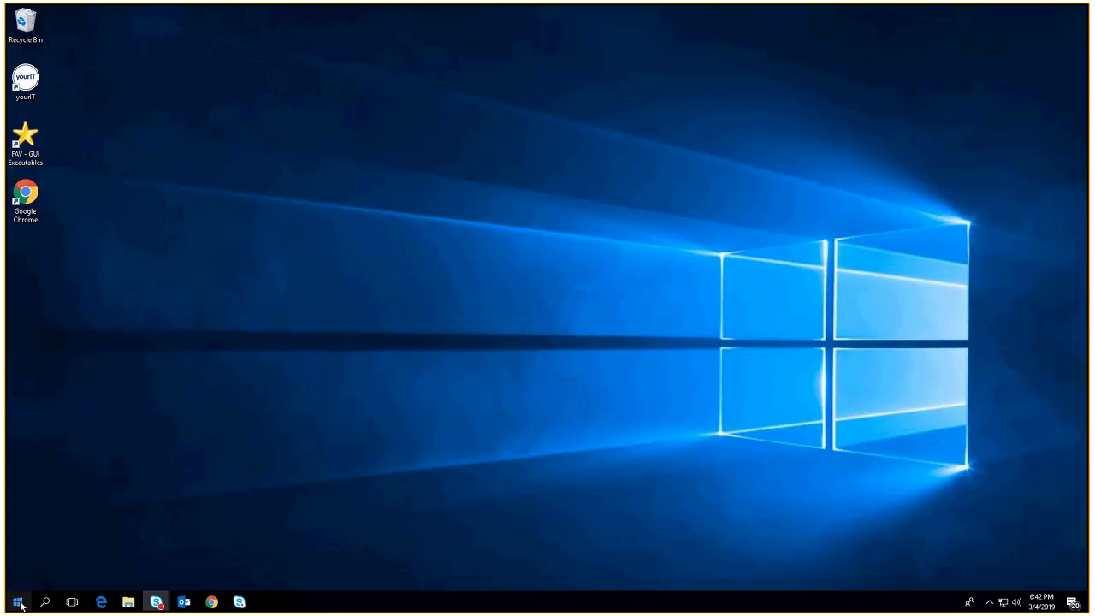
# Step: Search Windows for "this pc", open This PC to view the folders and drives, and close the window
pyautogui.click(19, 603)
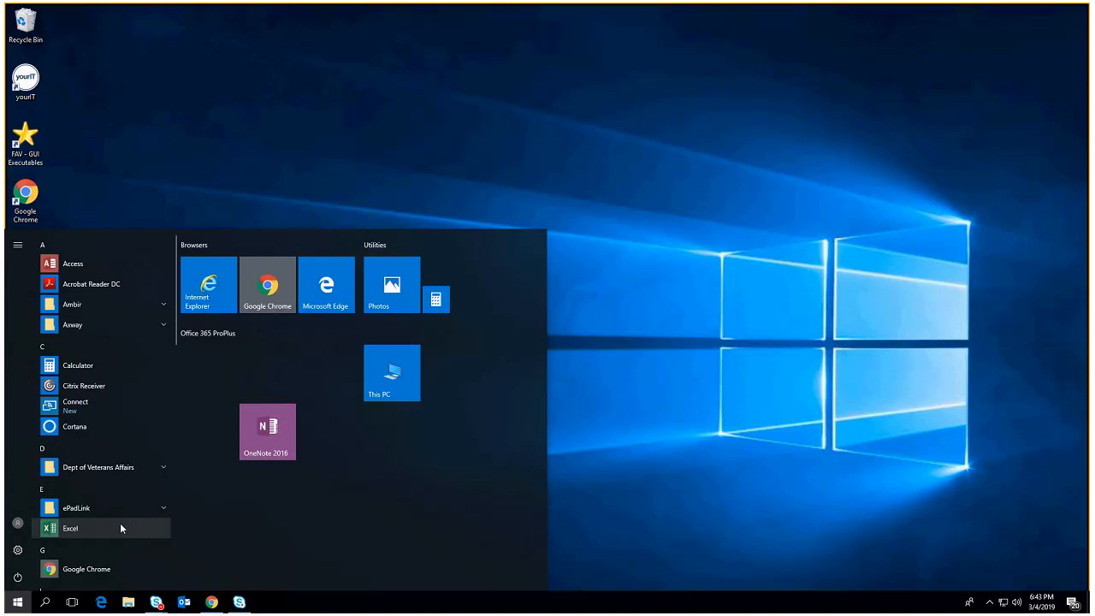
pyautogui.write('thsi')
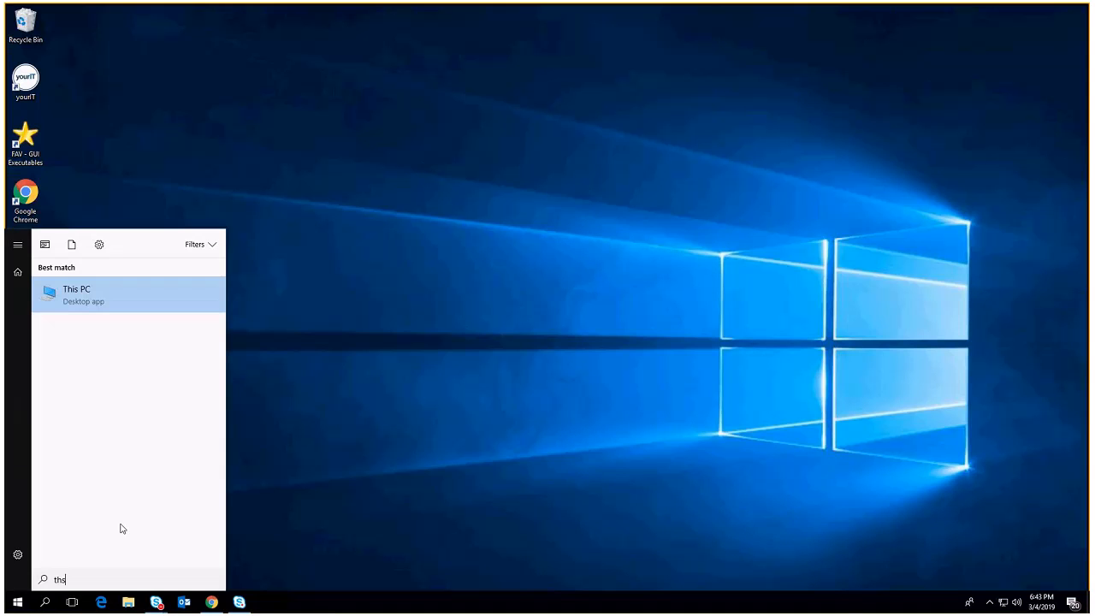
pyautogui.write('p')
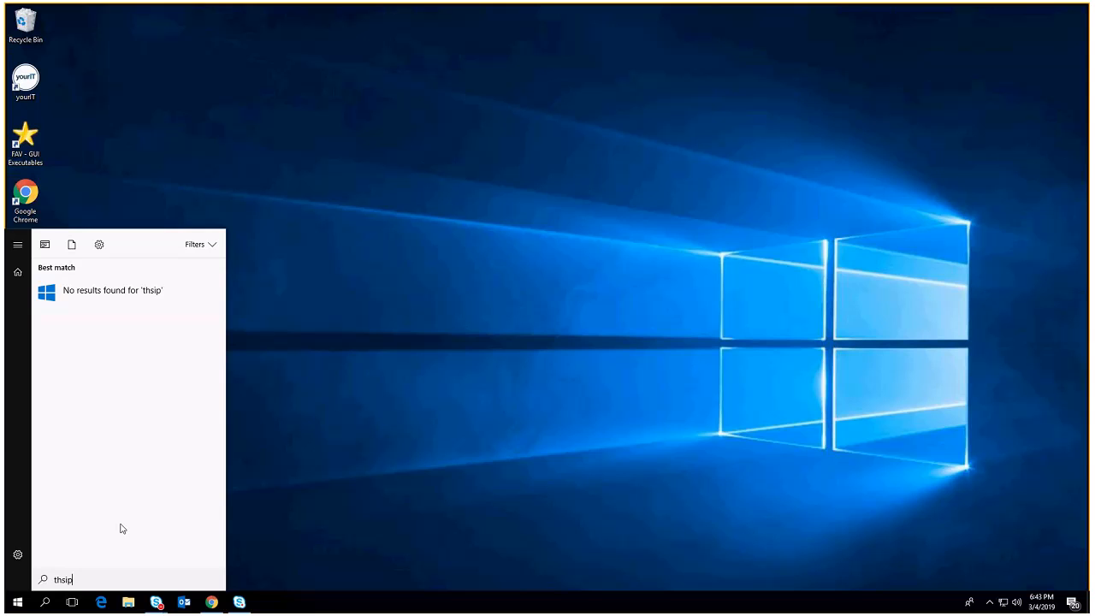
pyautogui.press('BackSpace')
pyautogui.press('BackSpace')
pyautogui.press('BackSpace')
pyautogui.write('is pc')
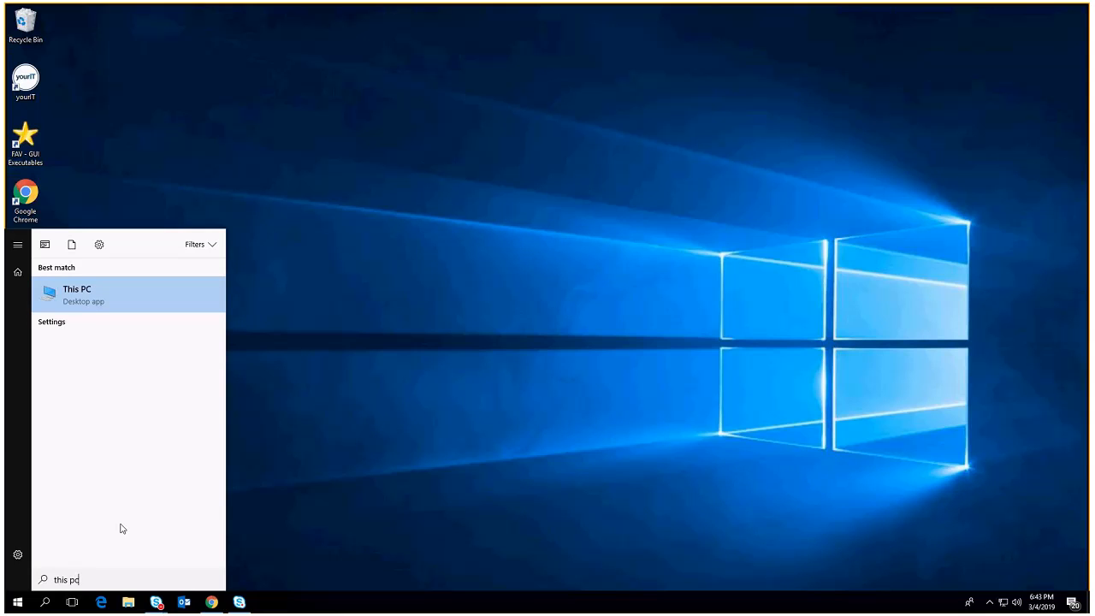
pyautogui.click(86, 296)
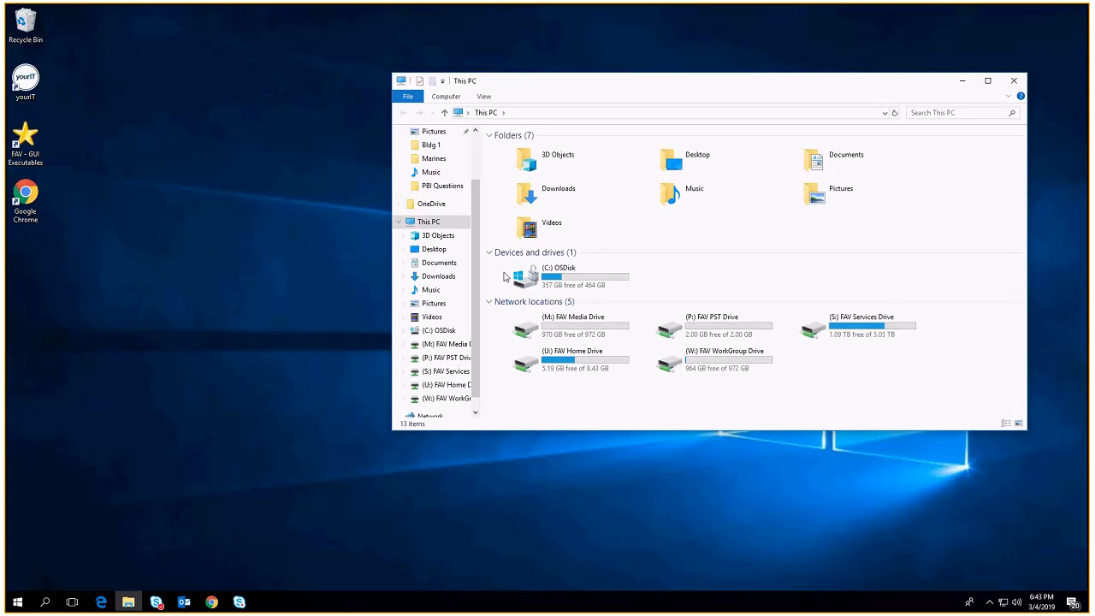
pyautogui.click(1014, 80)
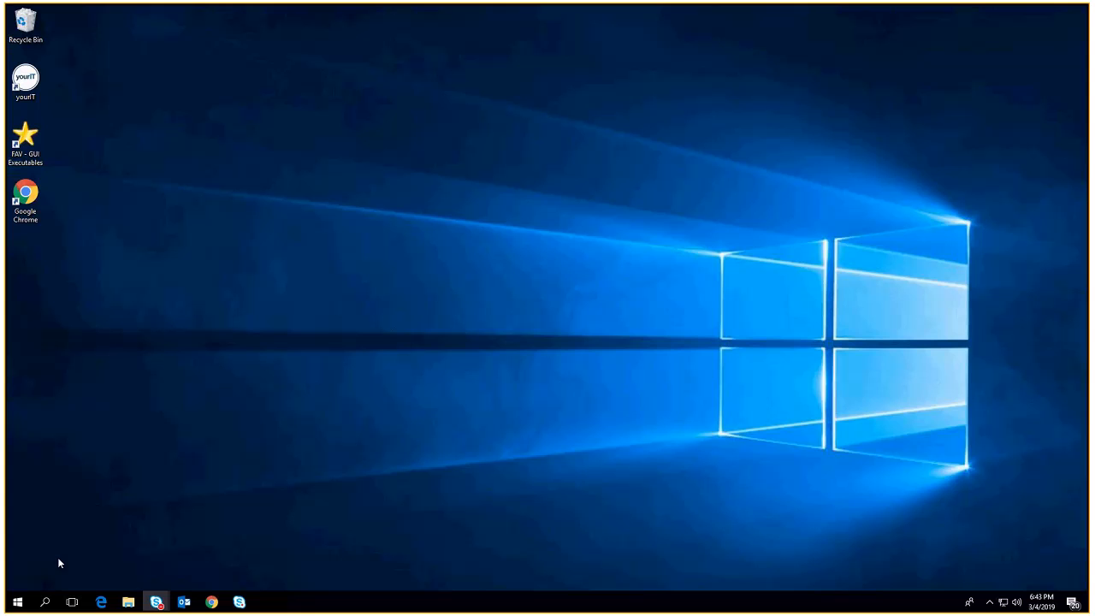
# Step: Open This PC again by searching only for "this", and close its window
pyautogui.click(19, 603)
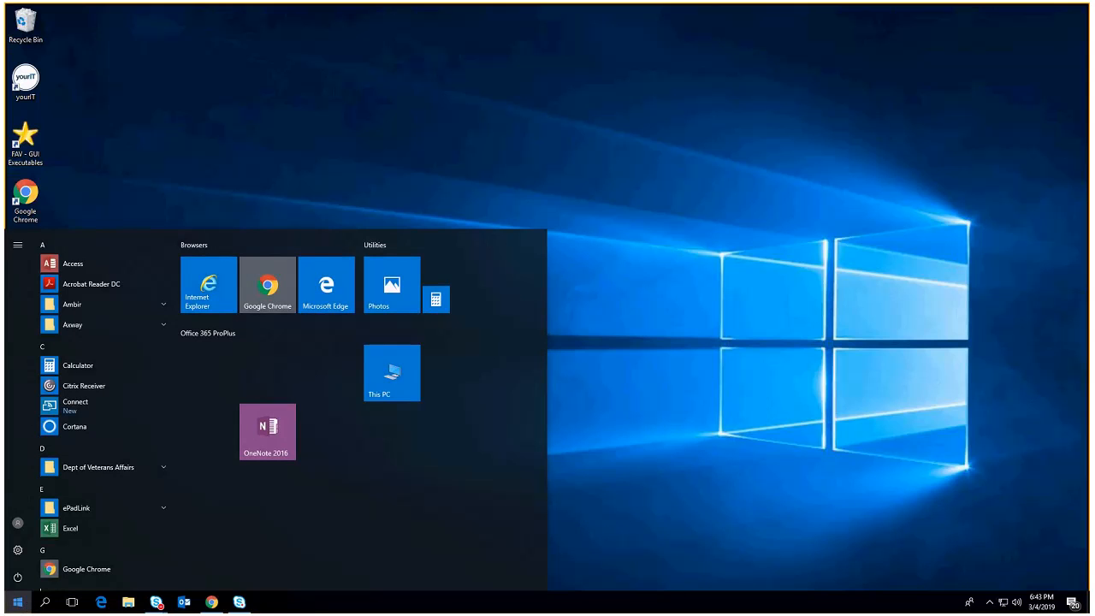
pyautogui.write('this')
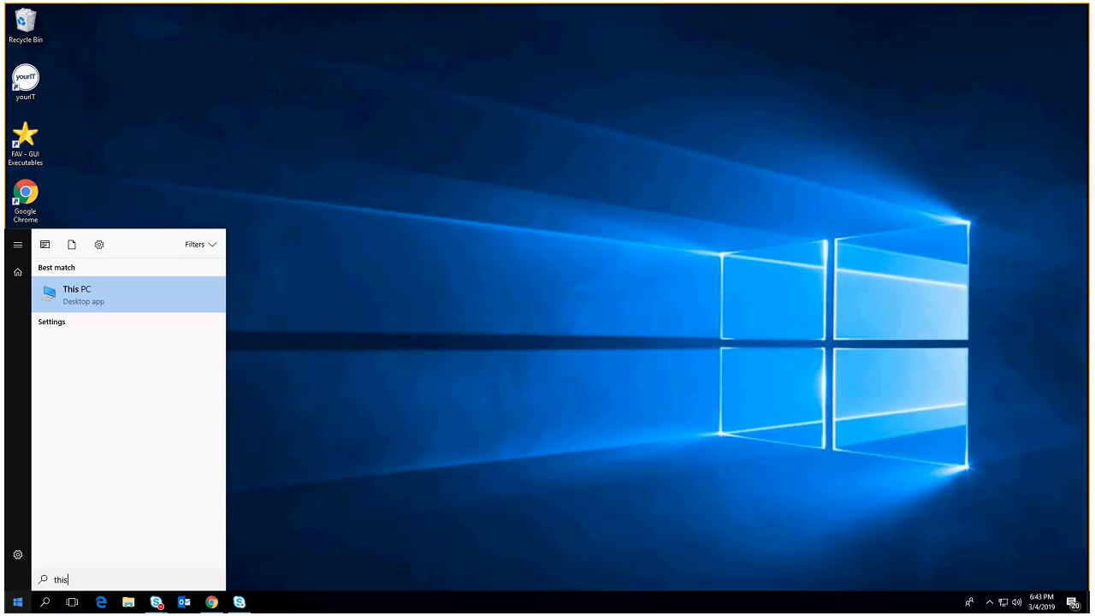
pyautogui.click(96, 287)
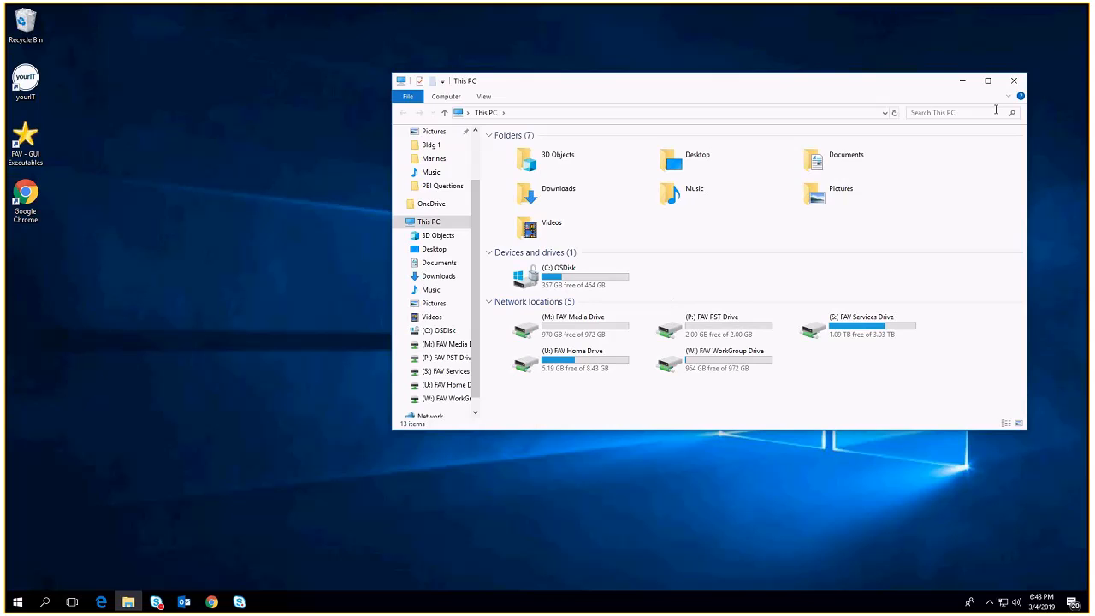
pyautogui.click(1013, 83)
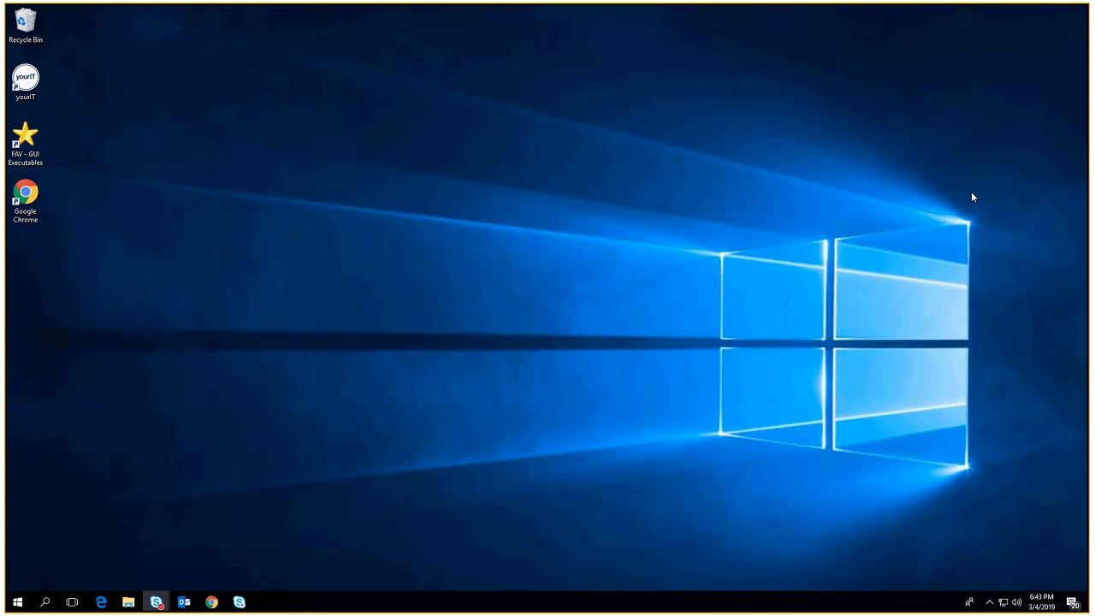
# Step: Search for "out" to check Outlook's pinning options, and unpin Outlook from the taskbar
pyautogui.click(19, 602)
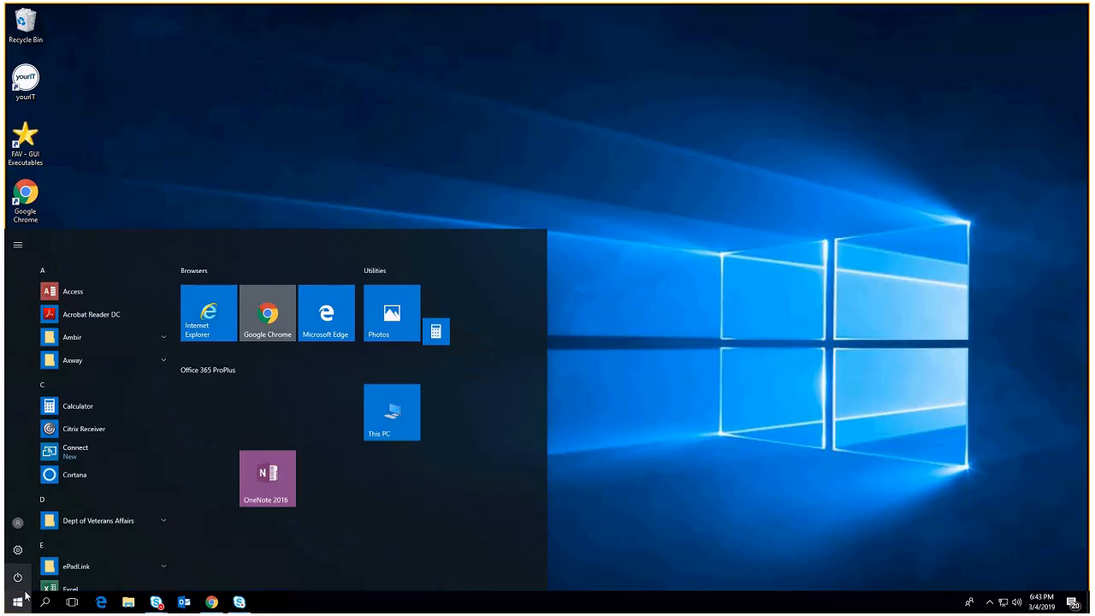
pyautogui.write('out')
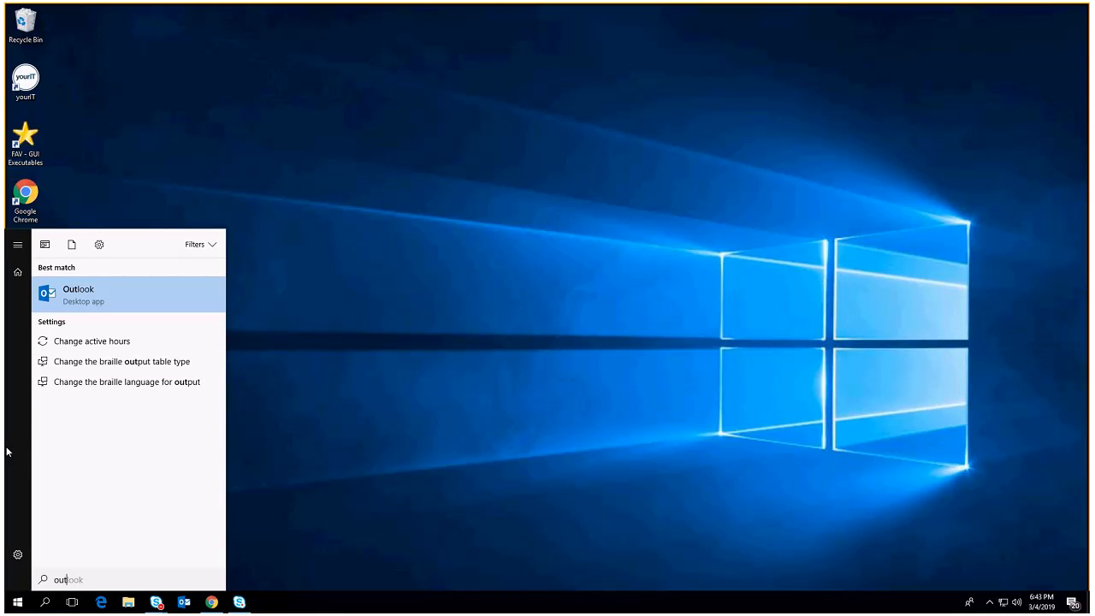
pyautogui.click(81, 296)
pyautogui.rightClick(81, 296)
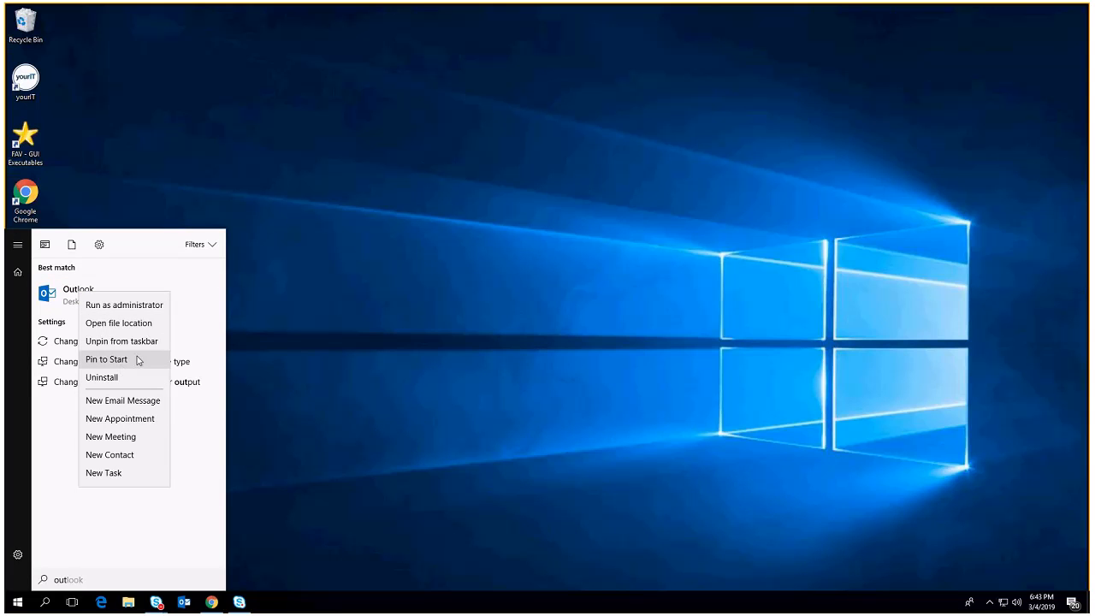
pyautogui.click(313, 552)
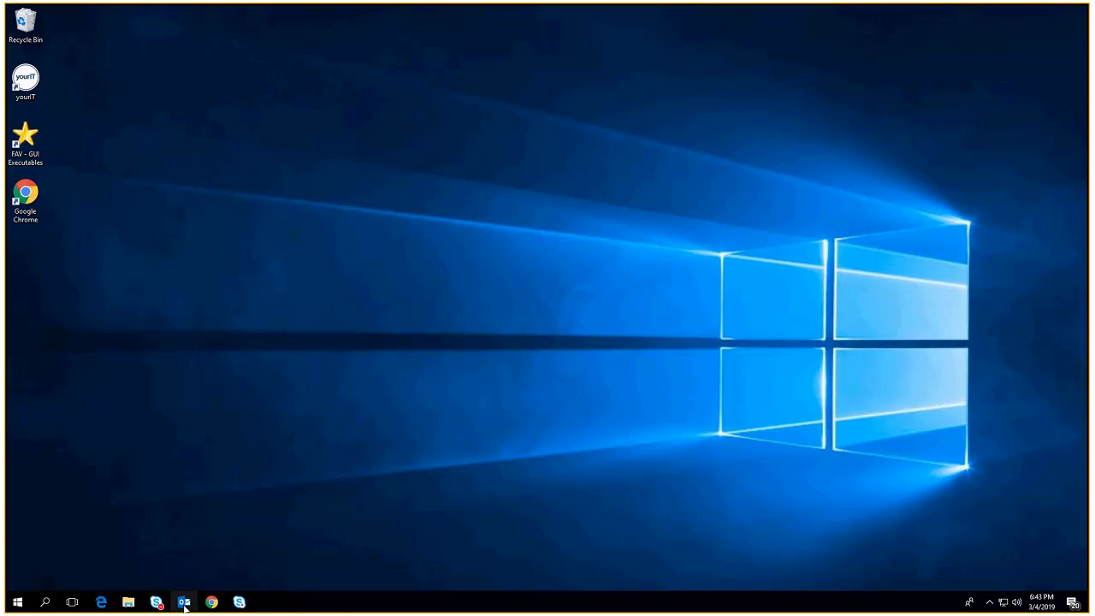
pyautogui.rightClick(185, 603)
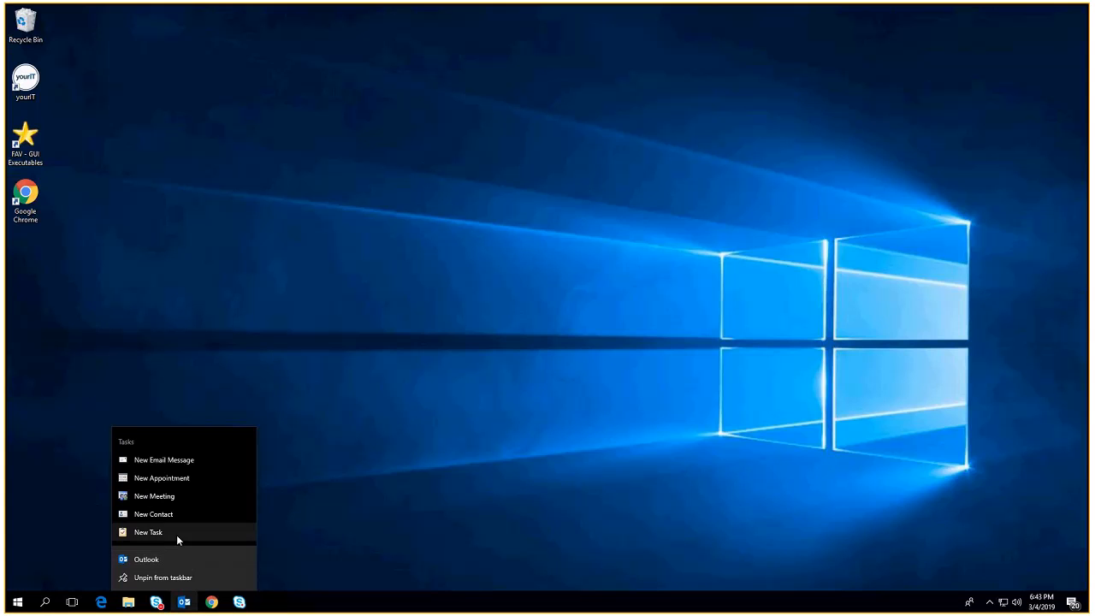
pyautogui.click(175, 578)
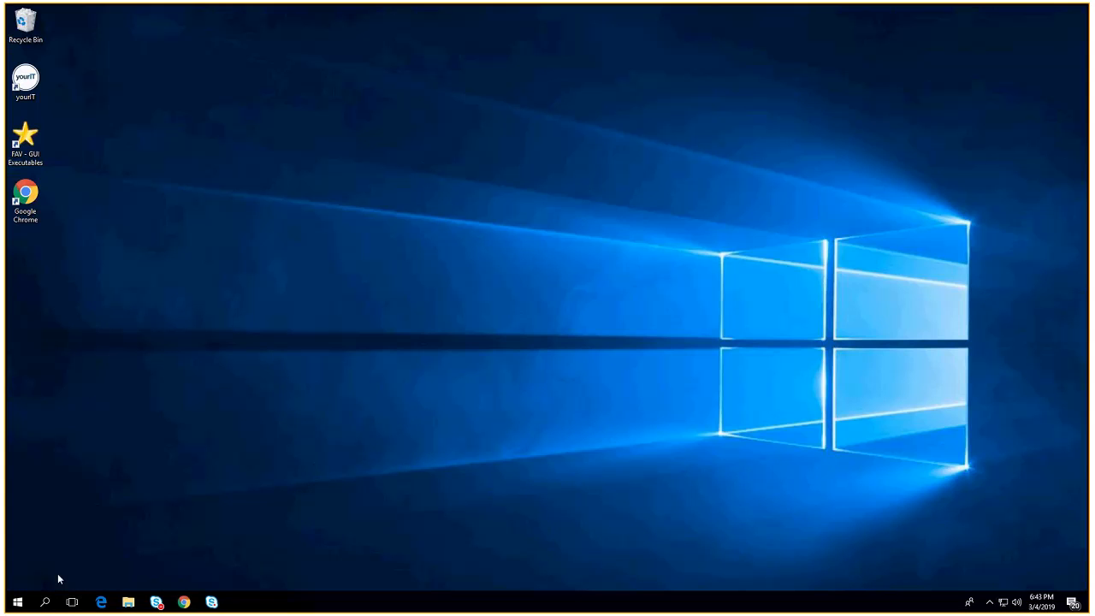
# Step: Find Outlook by searching for "out", pin it to the taskbar, and launch it from there, minimizing its window once loaded
pyautogui.click(18, 602)
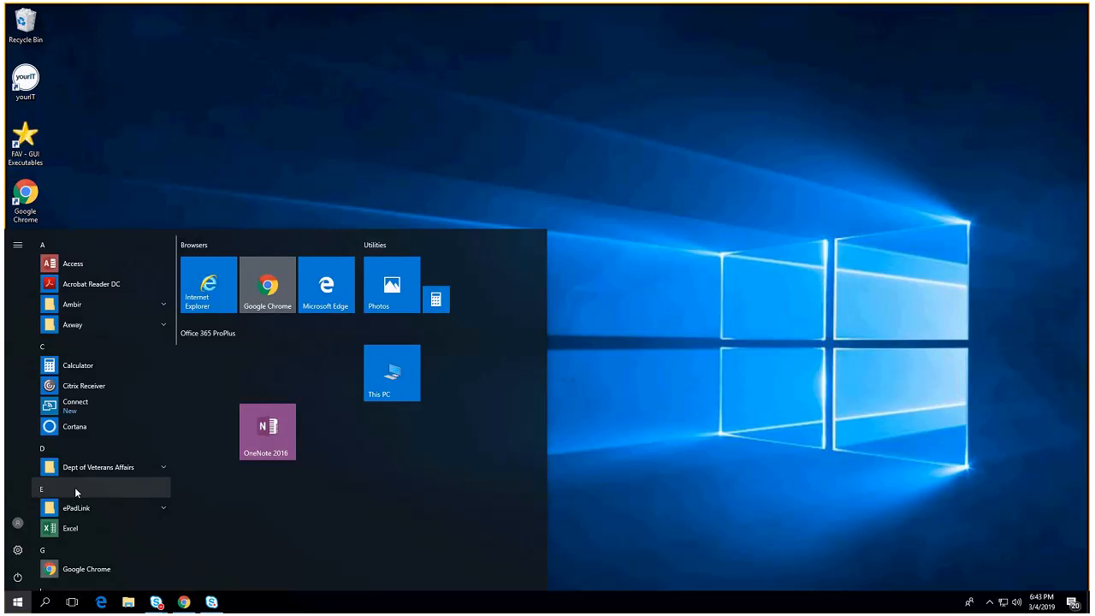
pyautogui.write('out')
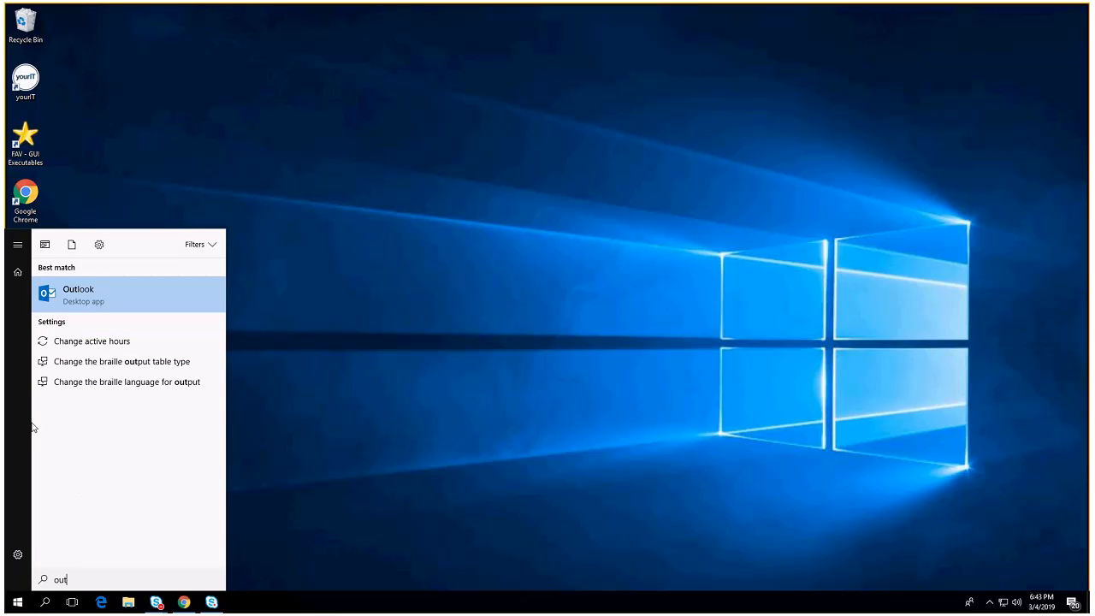
pyautogui.rightClick(81, 295)
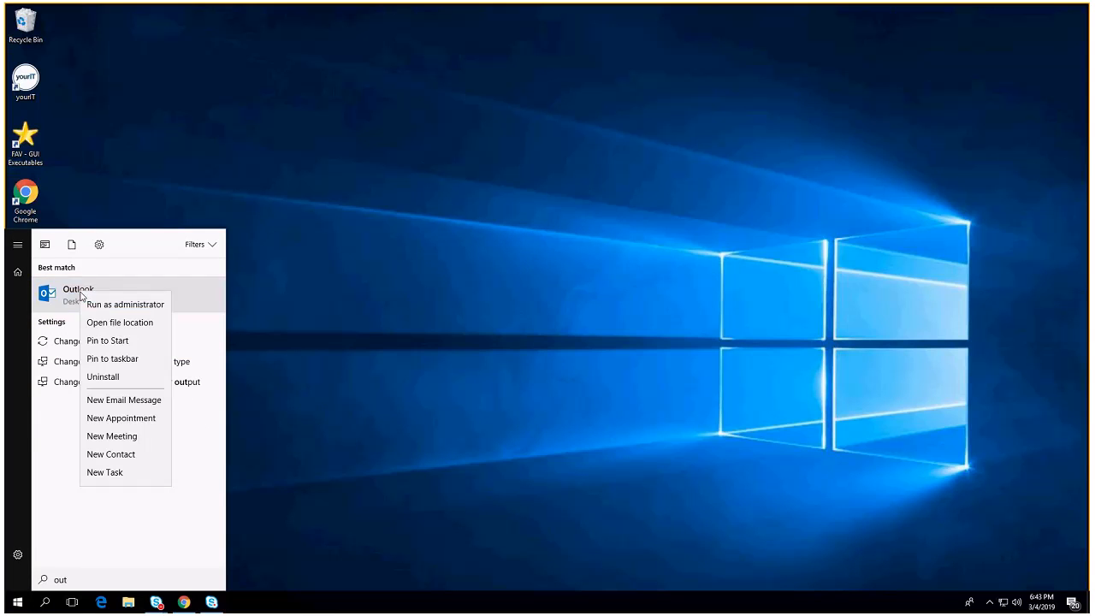
pyautogui.click(112, 359)
pyautogui.click(257, 585)
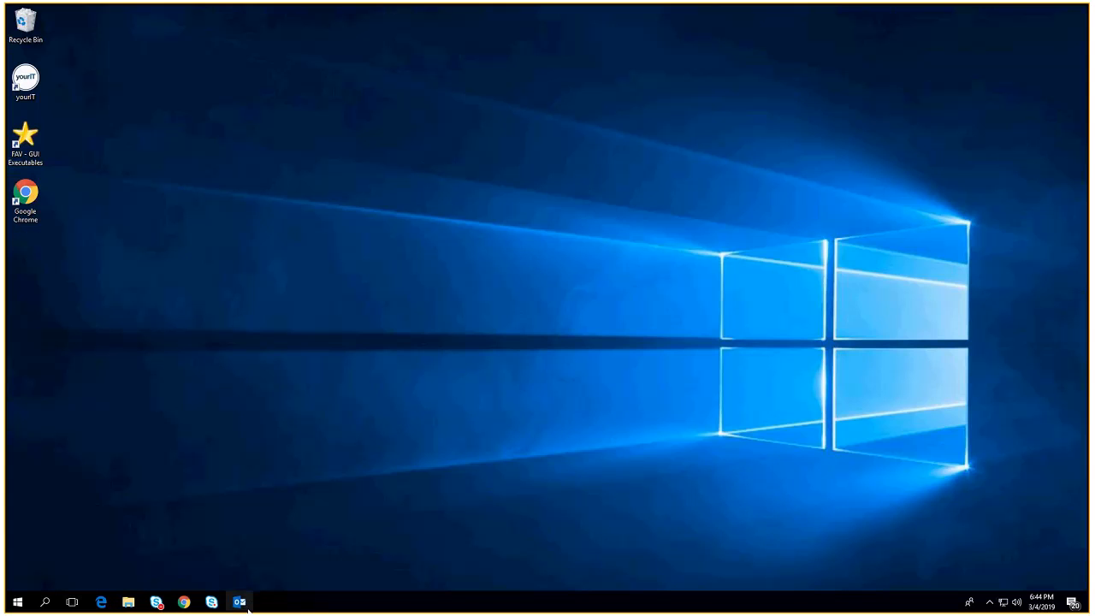
pyautogui.click(243, 604)
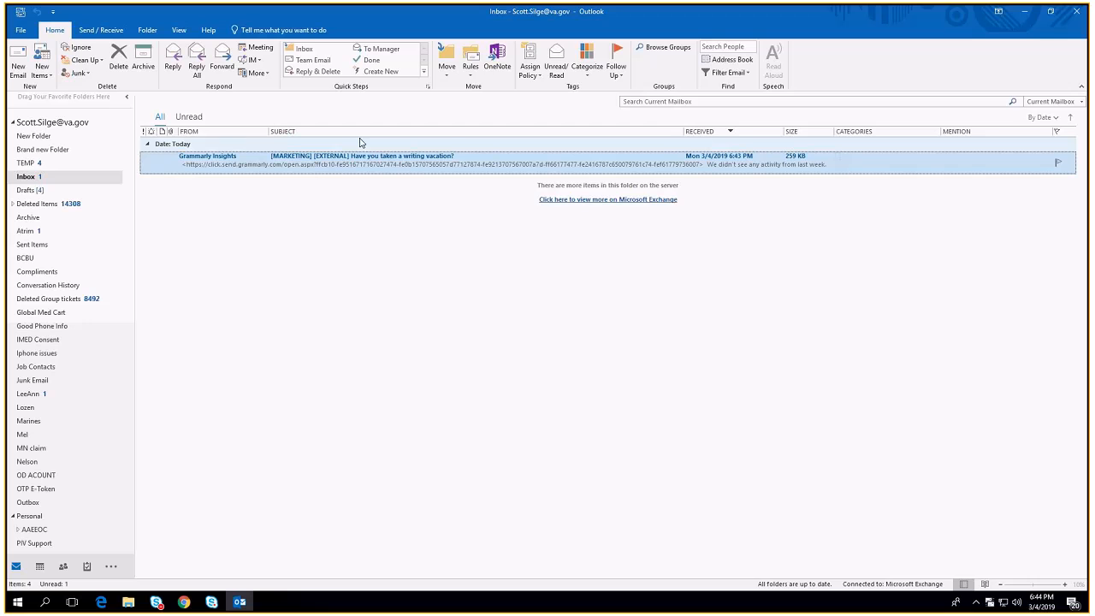
pyautogui.click(1026, 14)
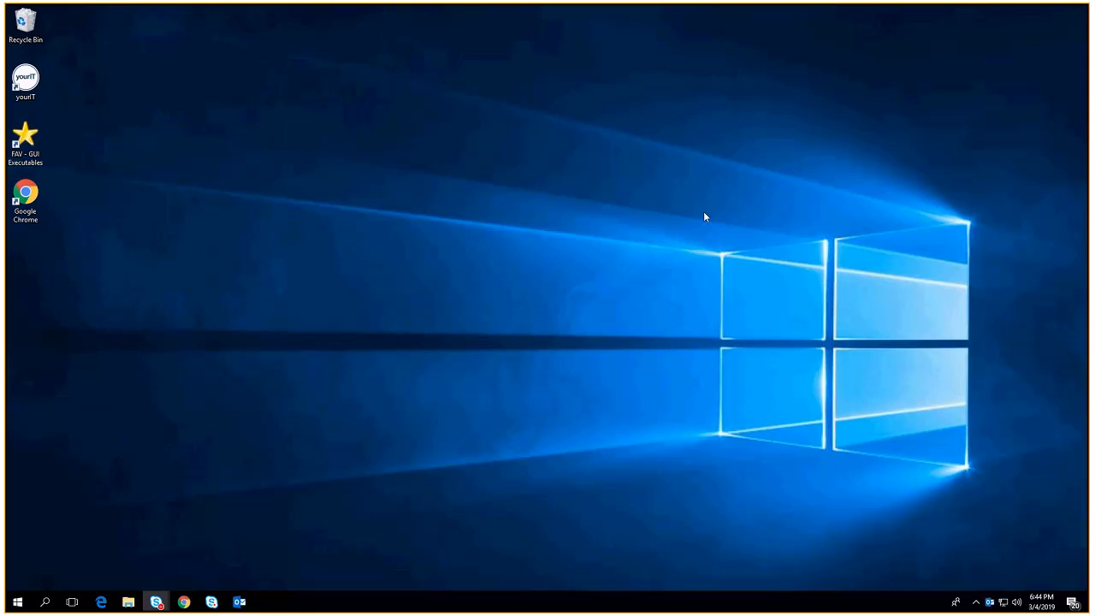
# Step: Open the ADD A PRINTER shortcut in the FAV Shortcuts folder of FAV - GUI Executables
pyautogui.doubleClick(26, 141)
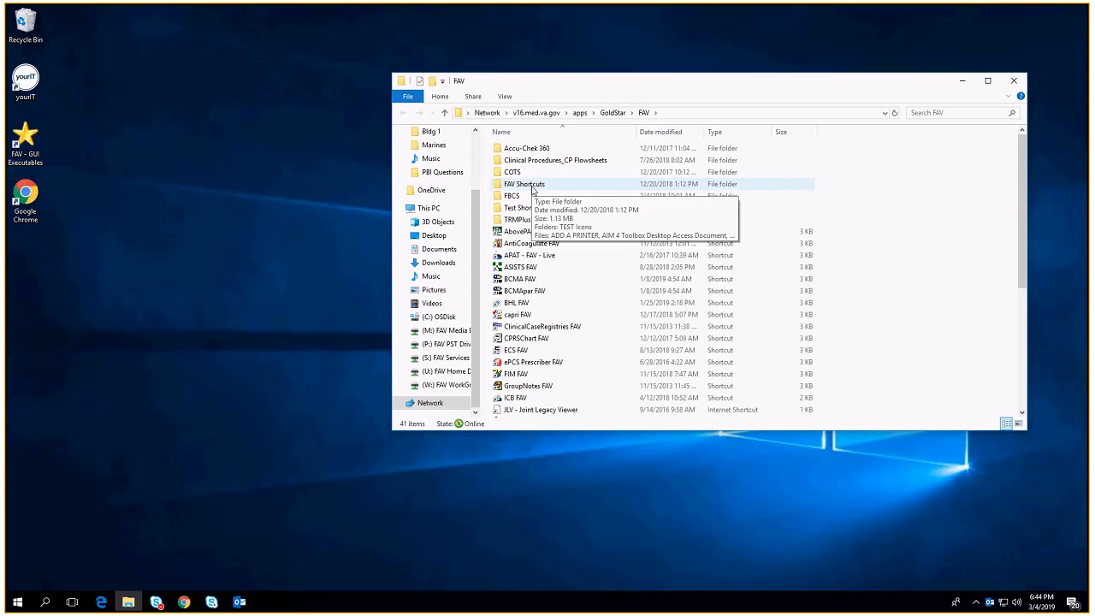
pyautogui.doubleClick(532, 187)
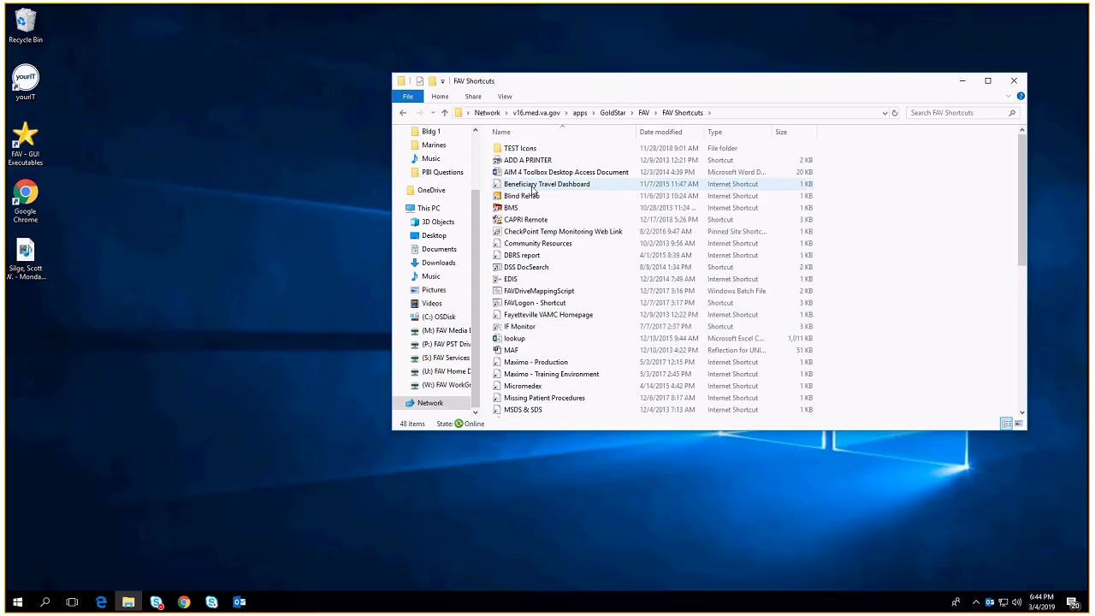
pyautogui.doubleClick(529, 160)
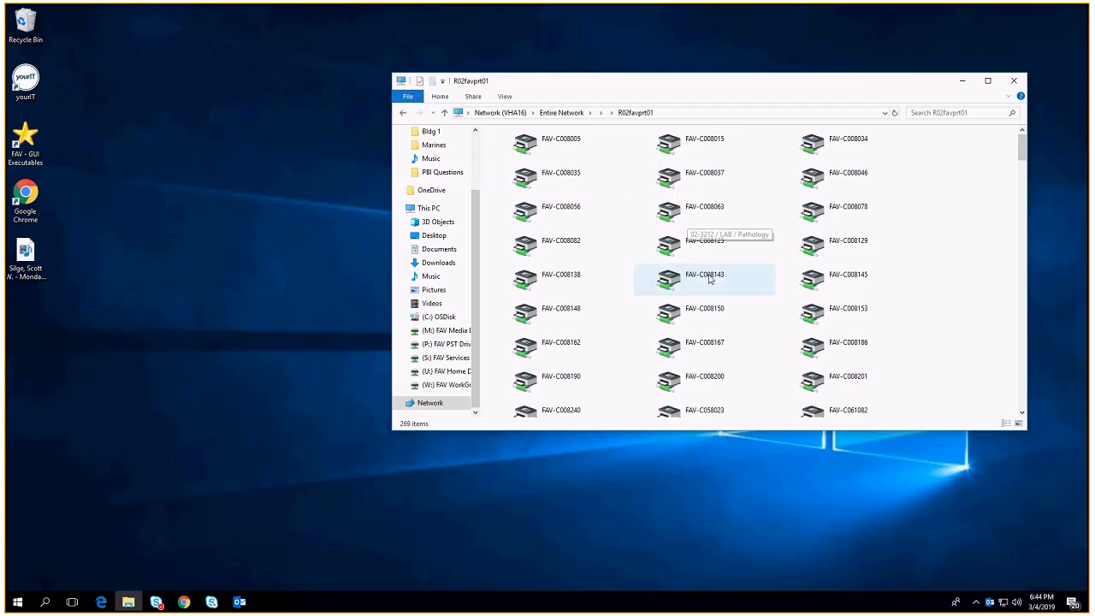
# Step: Connect to printer FAV-M008032 from the R02favprt01 print server's list, and close its queue and the server window
pyautogui.scroll(-5, 719, 287)
pyautogui.scroll(-6, 725, 289)
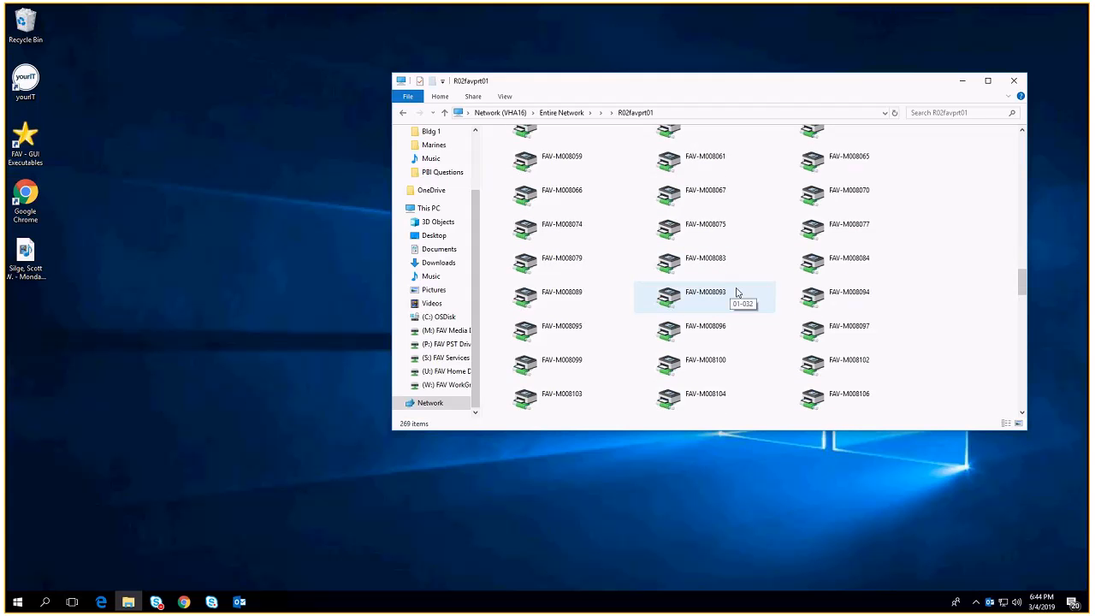
pyautogui.scroll(8, 764, 279)
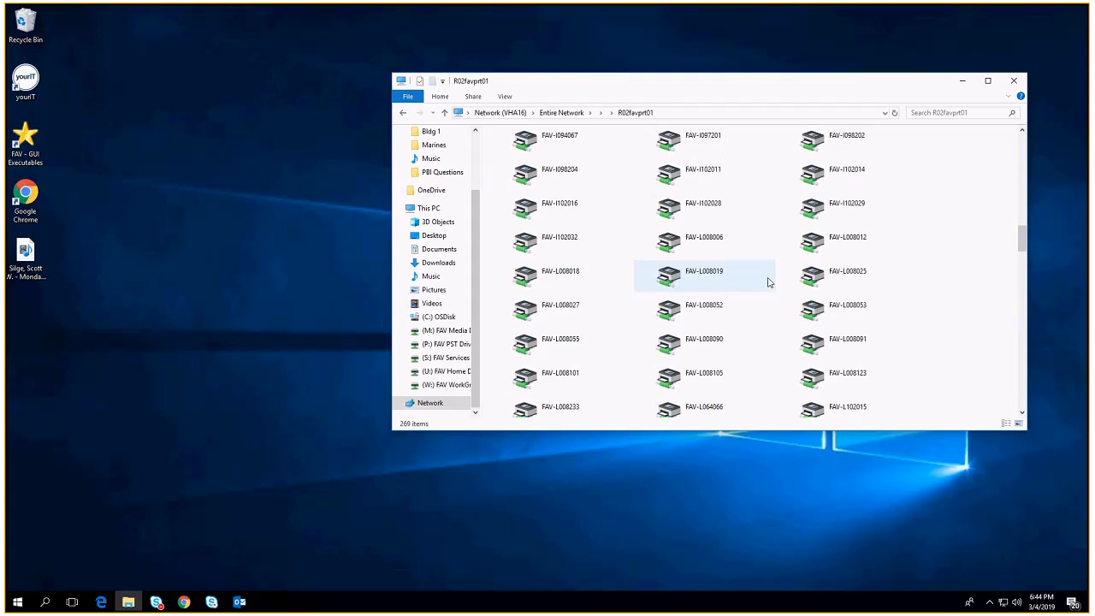
pyautogui.scroll(-2, 753, 280)
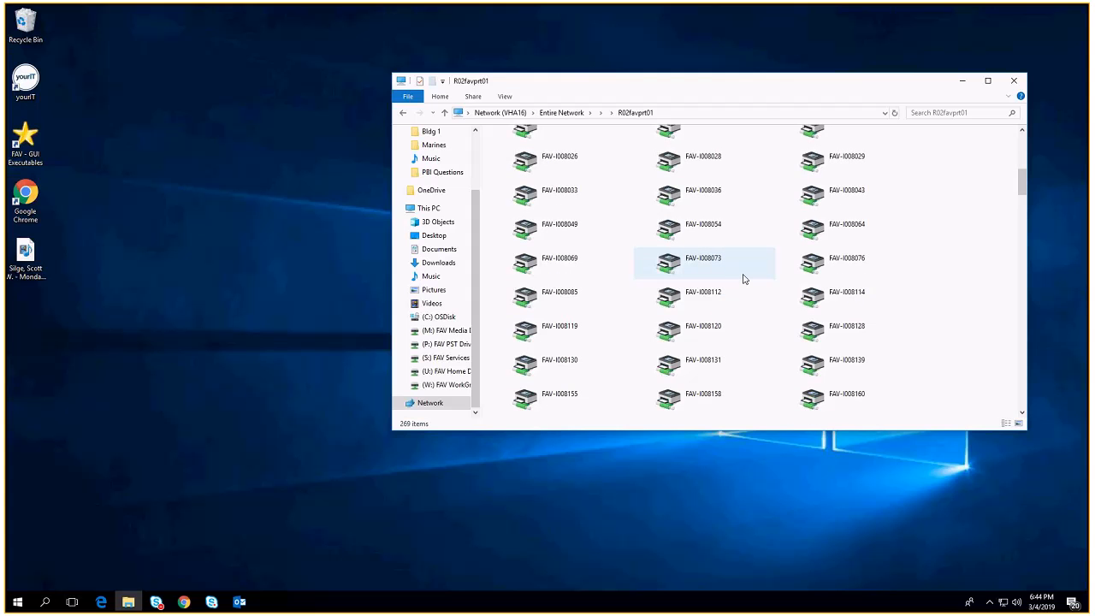
pyautogui.scroll(-3, 743, 279)
pyautogui.doubleClick(580, 266)
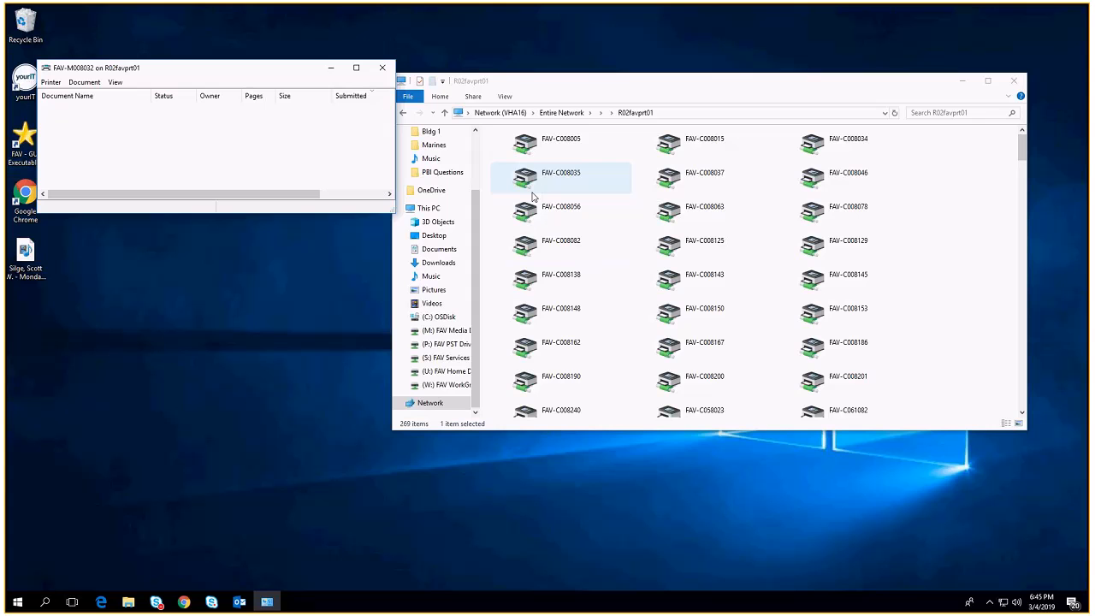
pyautogui.click(382, 67)
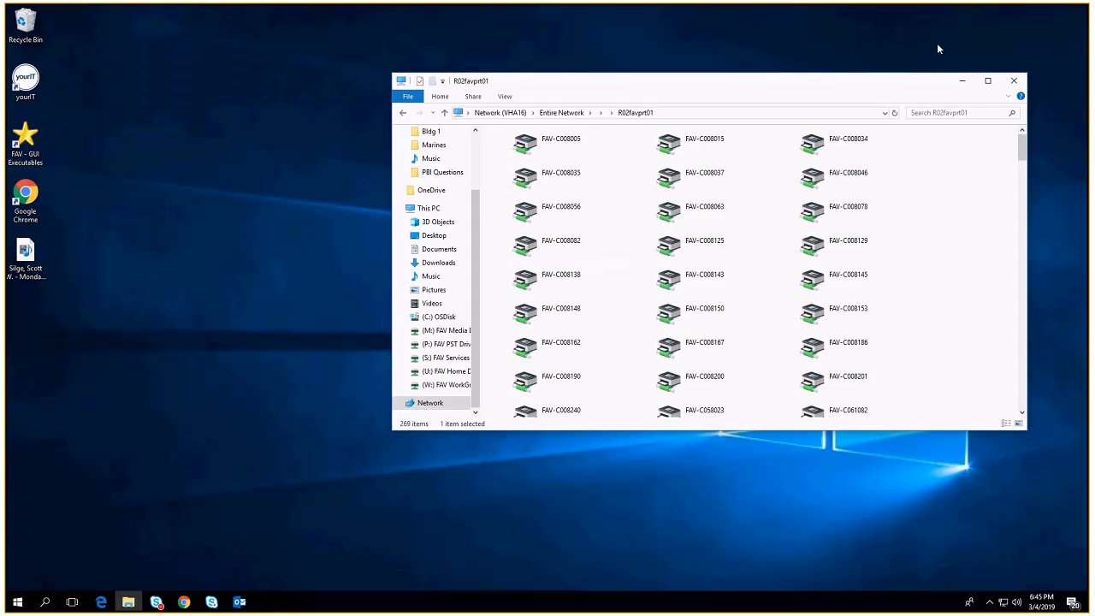
pyautogui.click(1015, 81)
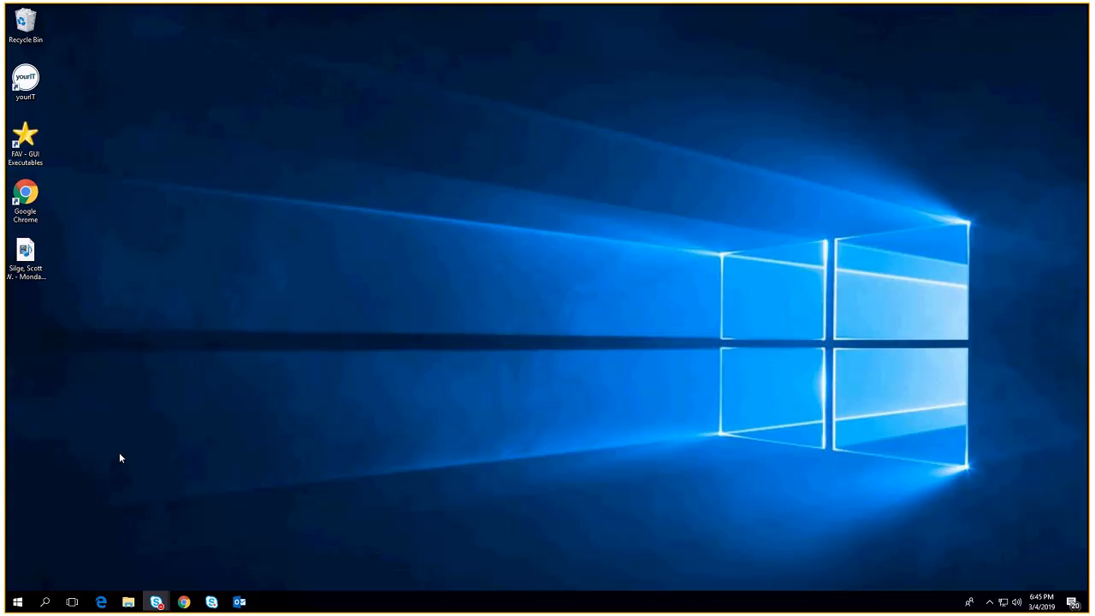
# Step: Launch Internet Explorer from its tile in the Browsers group
pyautogui.click(17, 604)
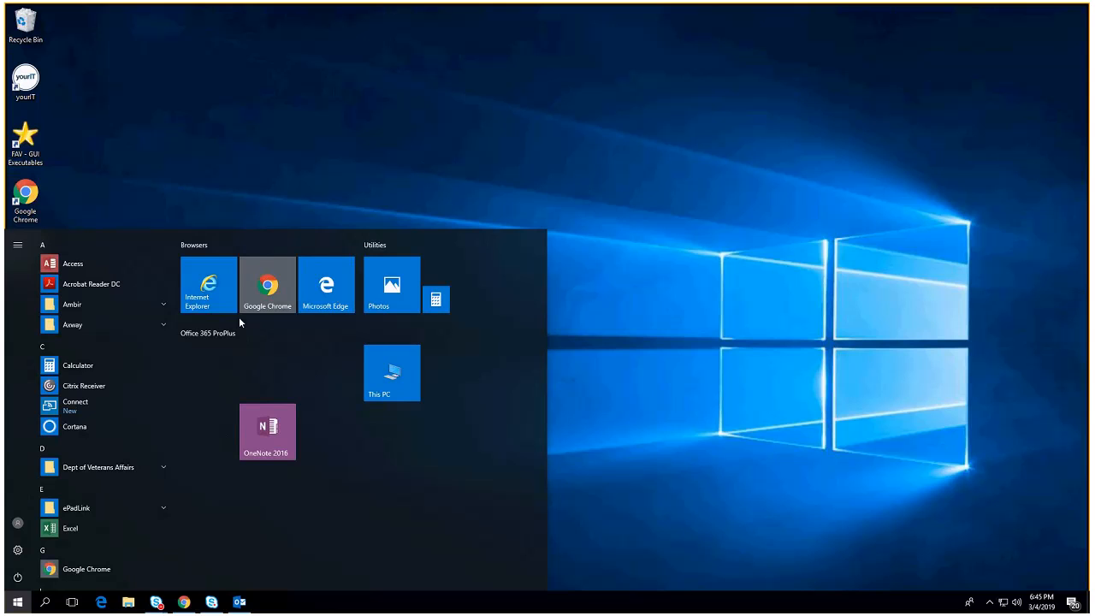
pyautogui.moveTo(219, 294)
pyautogui.mouseDown()
pyautogui.moveTo(207, 246)
pyautogui.moveTo(212, 291)
pyautogui.mouseUp()
pyautogui.moveTo(283, 289)
pyautogui.mouseDown()
pyautogui.moveTo(280, 338)
pyautogui.moveTo(269, 287)
pyautogui.mouseUp()
pyautogui.click(214, 291)
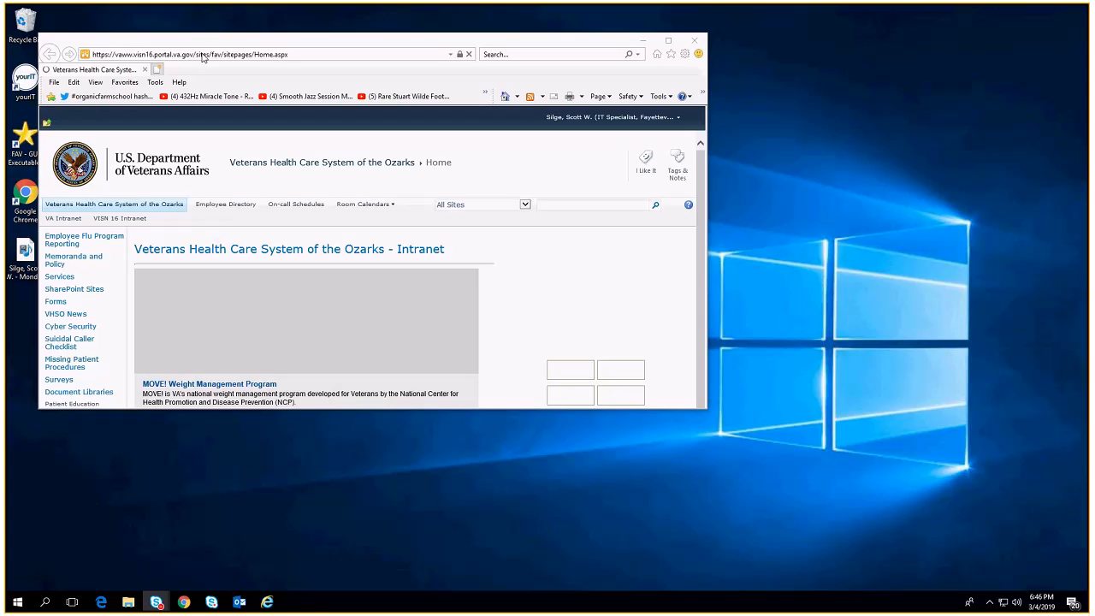
# Step: Copy the web address of the Veterans Health Care System of the Ozarks intranet home page
pyautogui.click(203, 54)
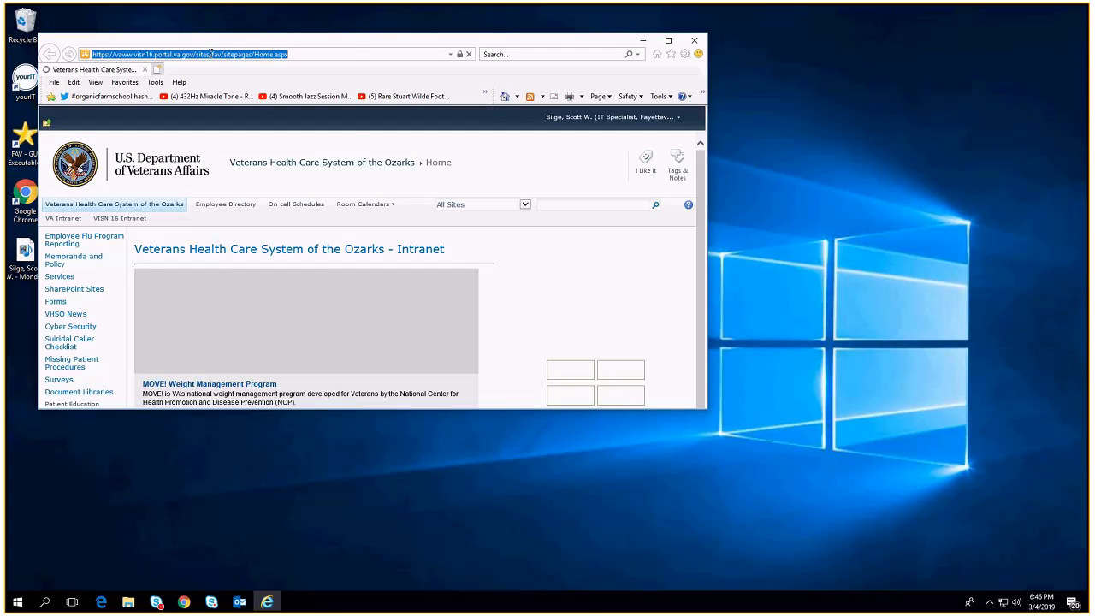
pyautogui.rightClick(210, 53)
pyautogui.click(233, 92)
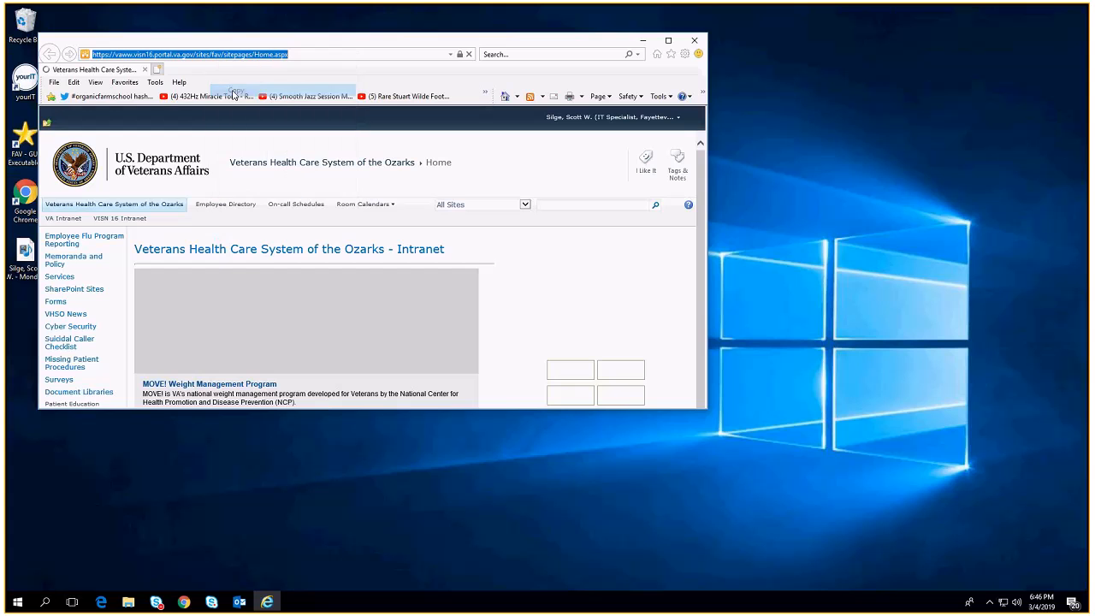
# Step: Close Internet Explorer, open Google Chrome from its desktop shortcut, and move its window fully into view
pyautogui.click(697, 41)
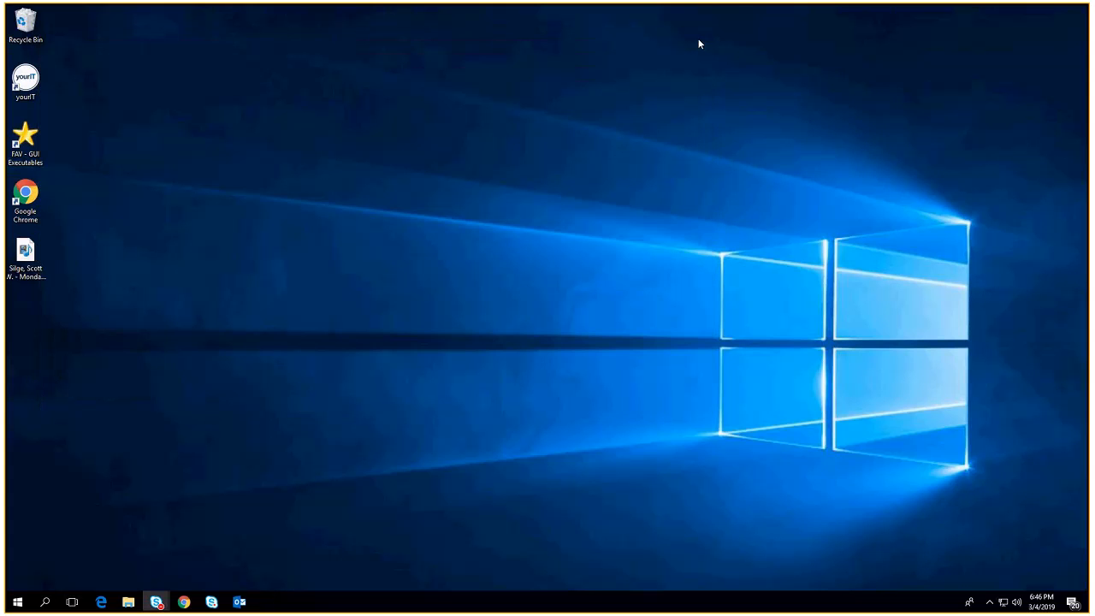
pyautogui.click(34, 199)
pyautogui.doubleClick(34, 199)
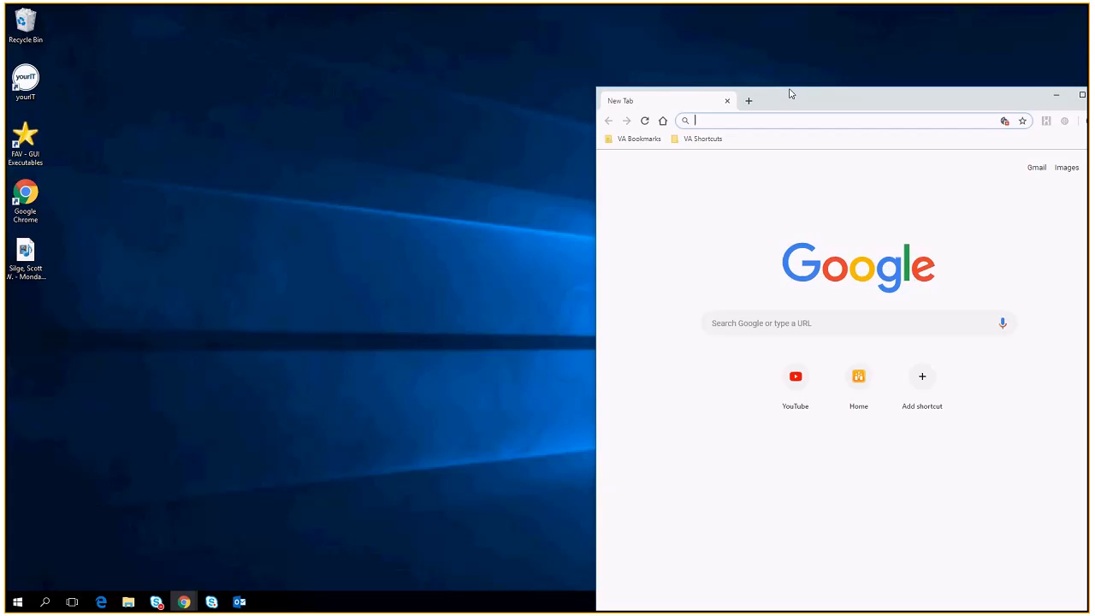
pyautogui.moveTo(789, 93); pyautogui.dragTo(376, 45)
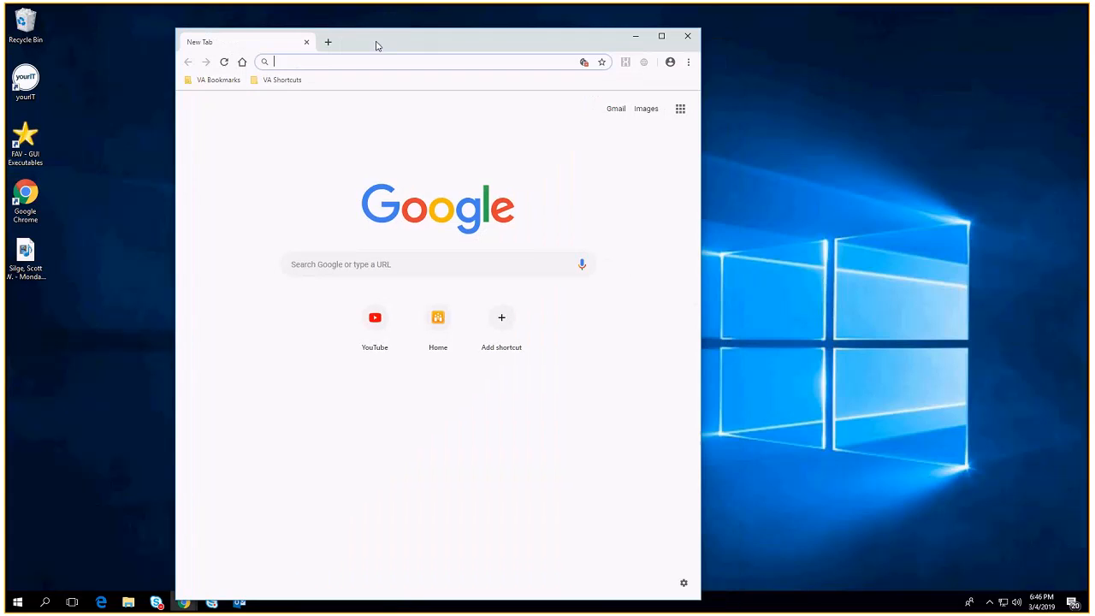
# Step: Load the copied Veterans Health Care System of the Ozarks intranet address in the new tab and maximize the window
pyautogui.rightClick(294, 62)
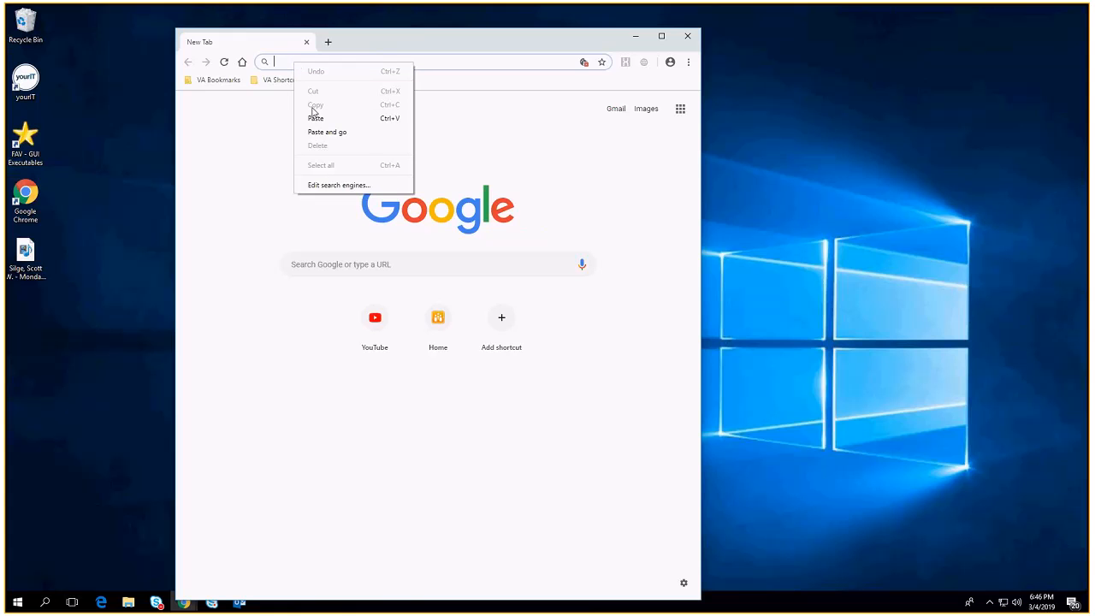
pyautogui.click(315, 119)
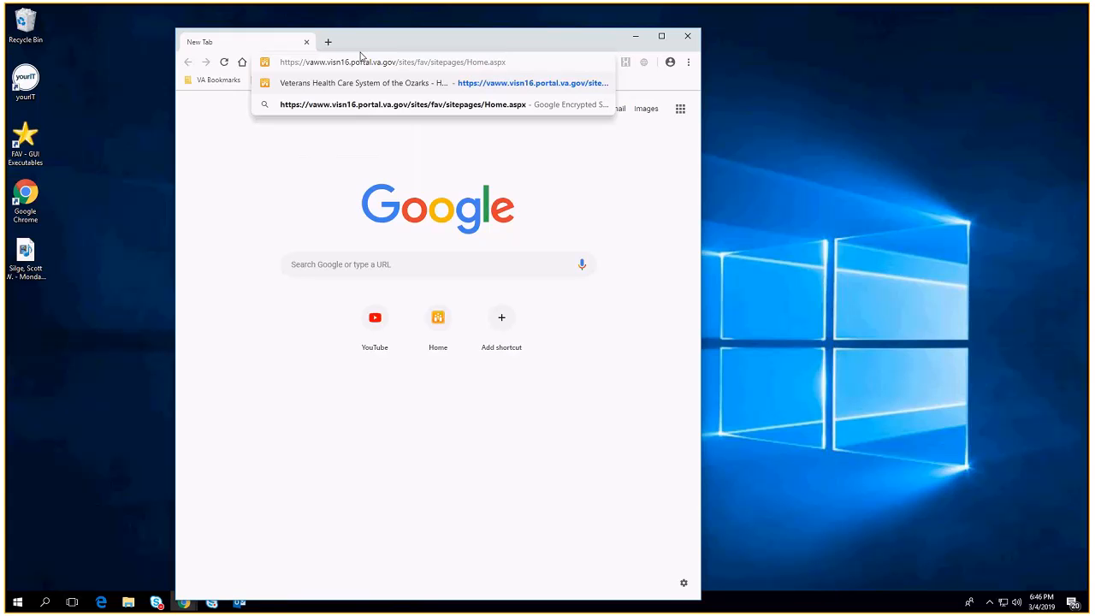
pyautogui.press('Return')
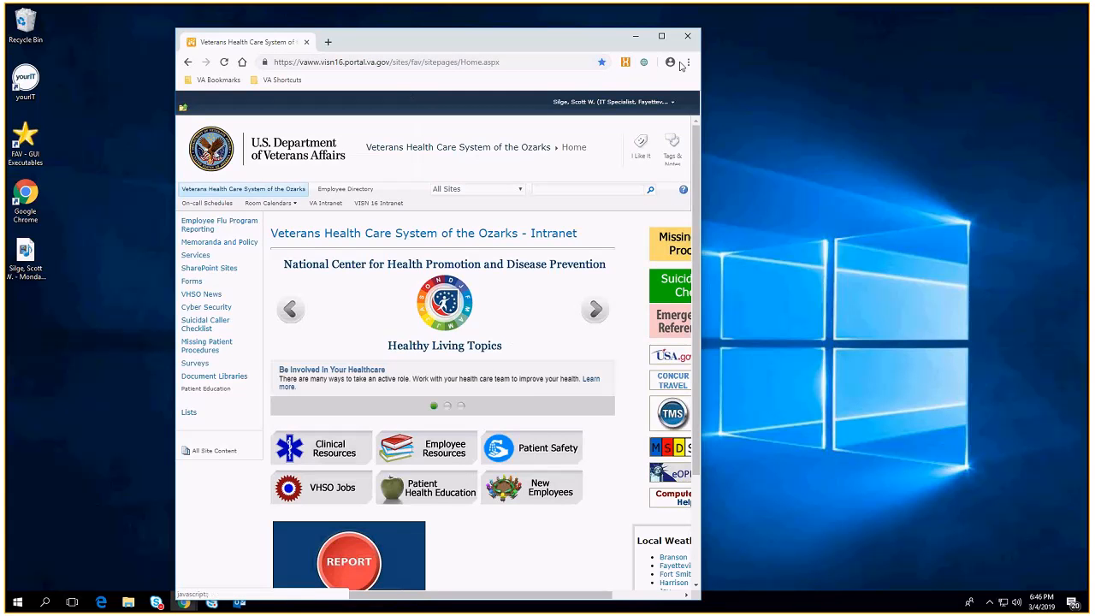
pyautogui.click(667, 36)
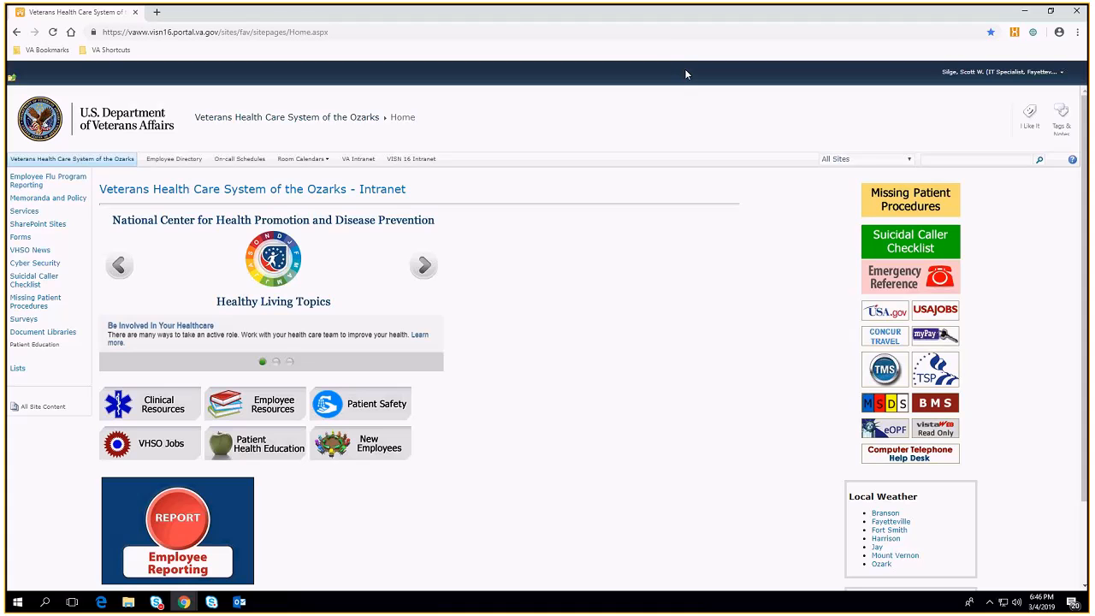
# Step: Save the intranet home page's bookmark in the VA Shortcuts folder, and check it in that folder before closing Chrome
pyautogui.click(992, 32)
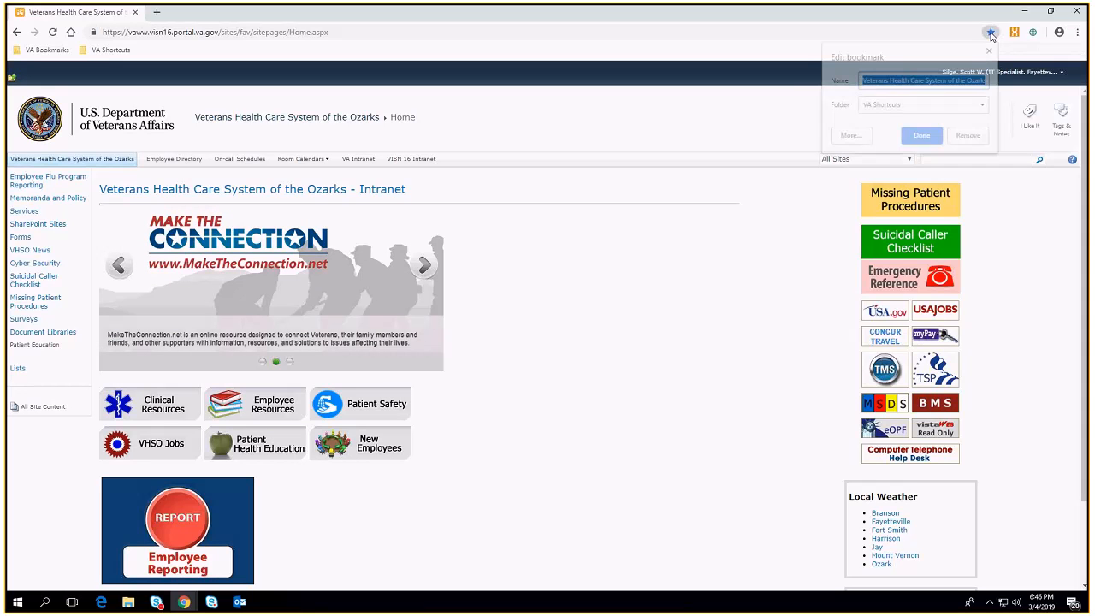
pyautogui.click(923, 137)
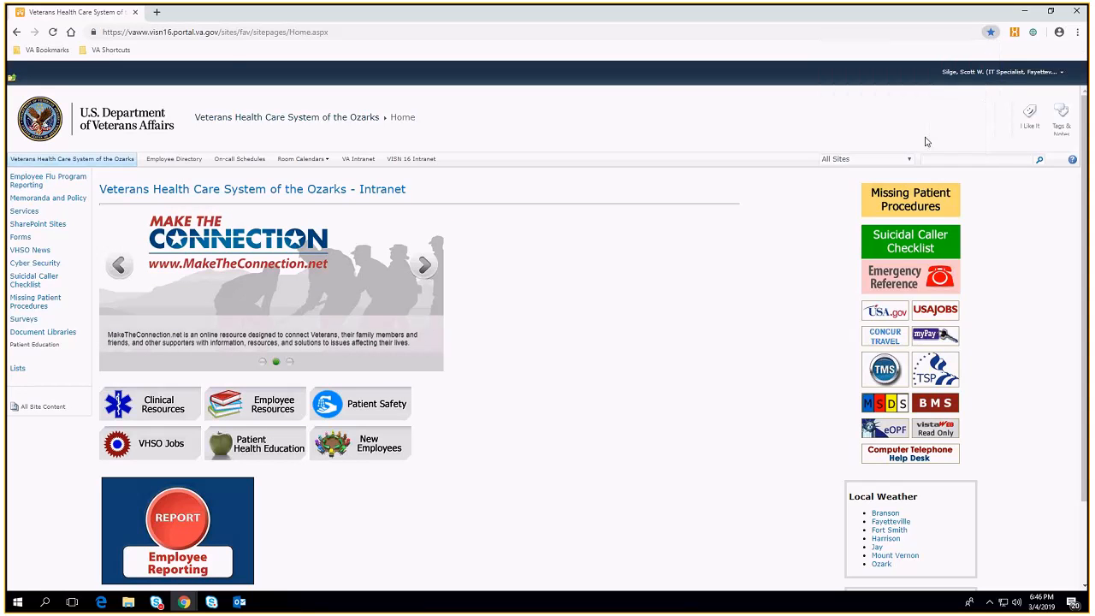
pyautogui.click(95, 53)
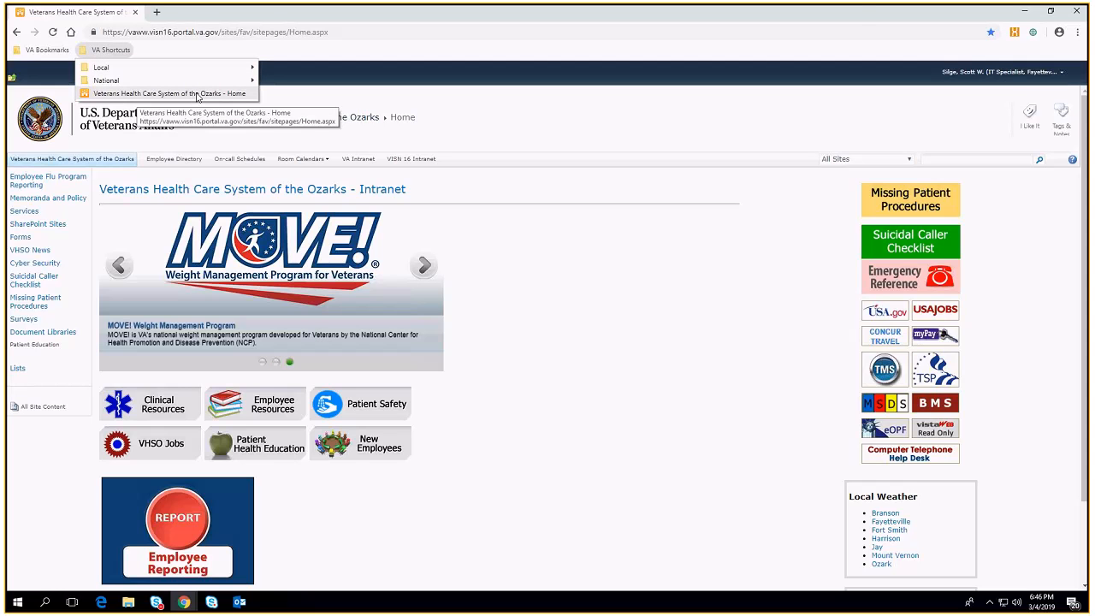
pyautogui.click(1069, 14)
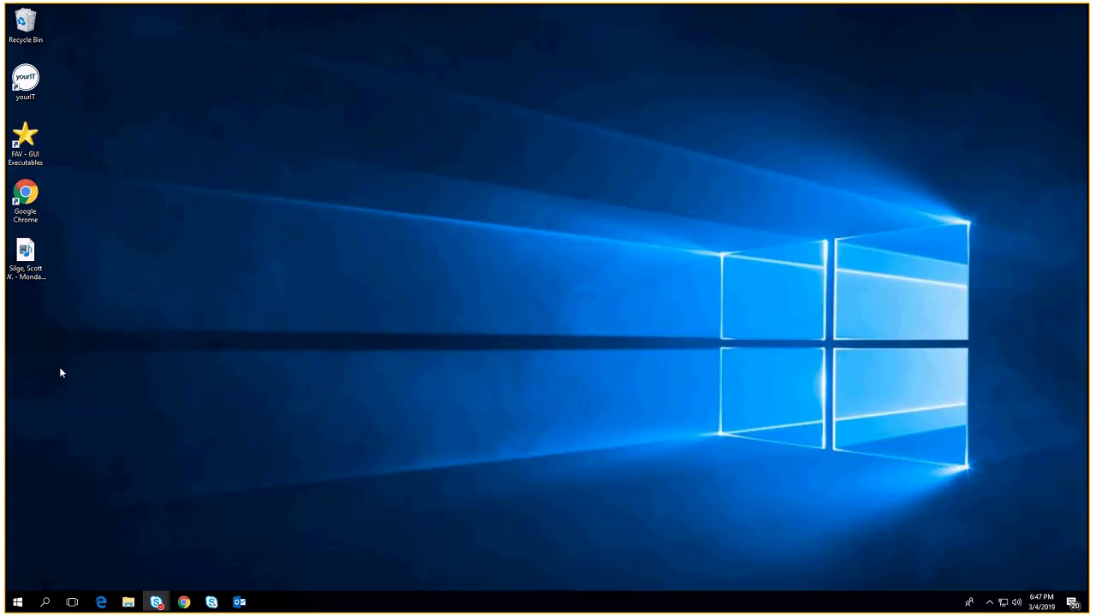
# Step: Reopen Google Chrome, view the intranet home page maximized through its VA Shortcuts bookmark, and close the browser
pyautogui.doubleClick(26, 199)
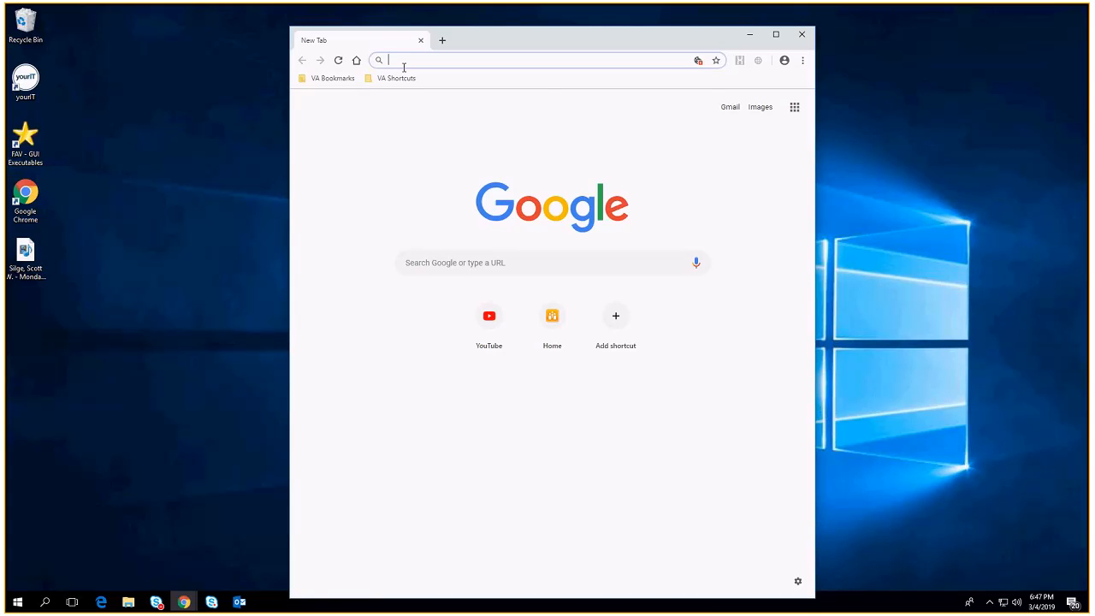
pyautogui.click(387, 81)
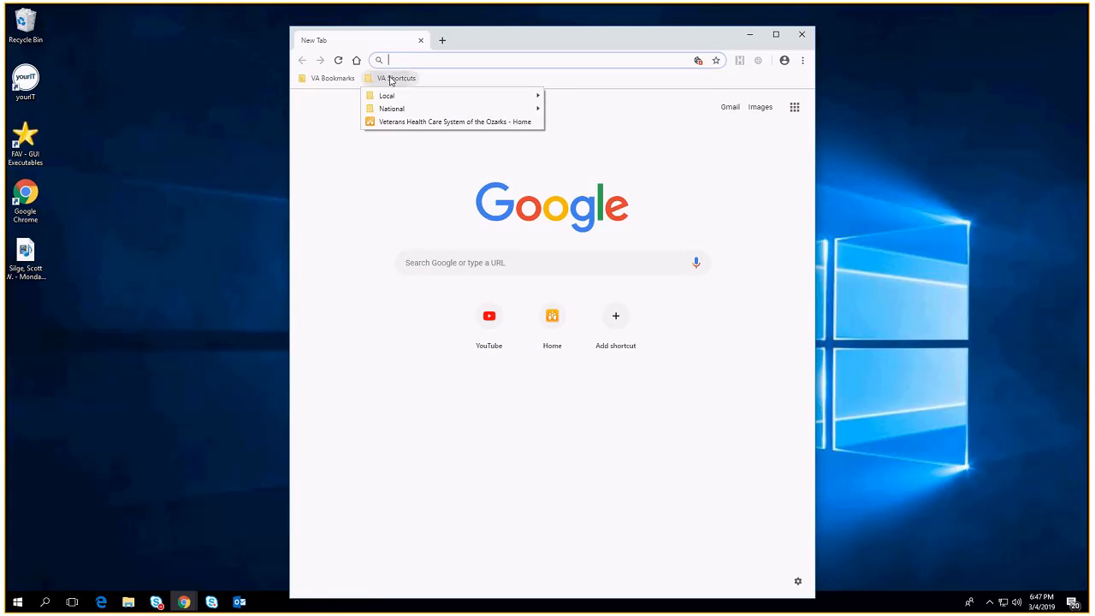
pyautogui.click(398, 122)
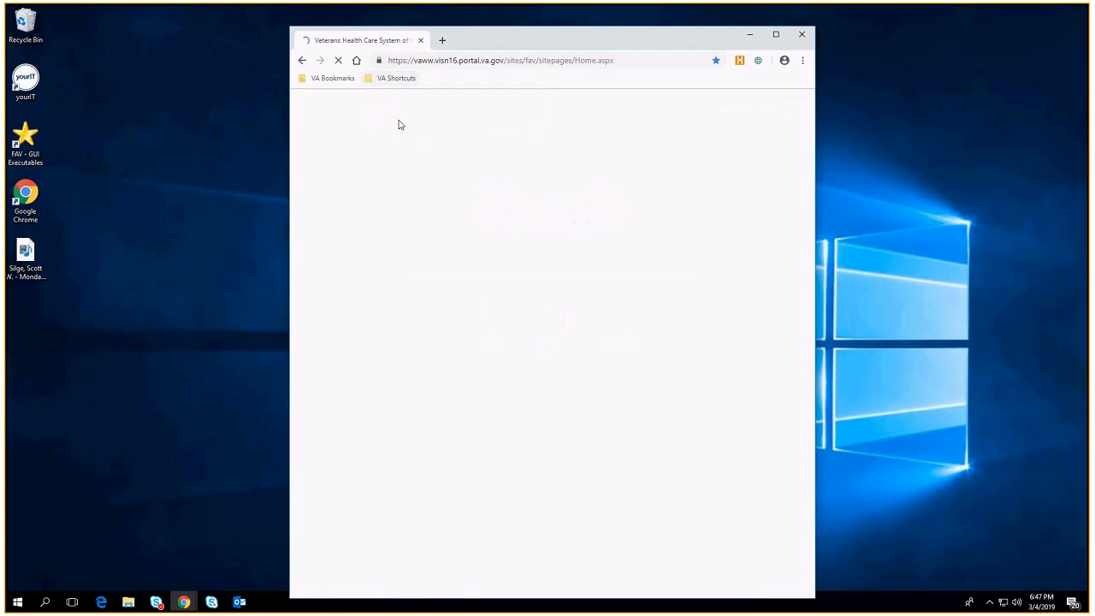
pyautogui.click(776, 35)
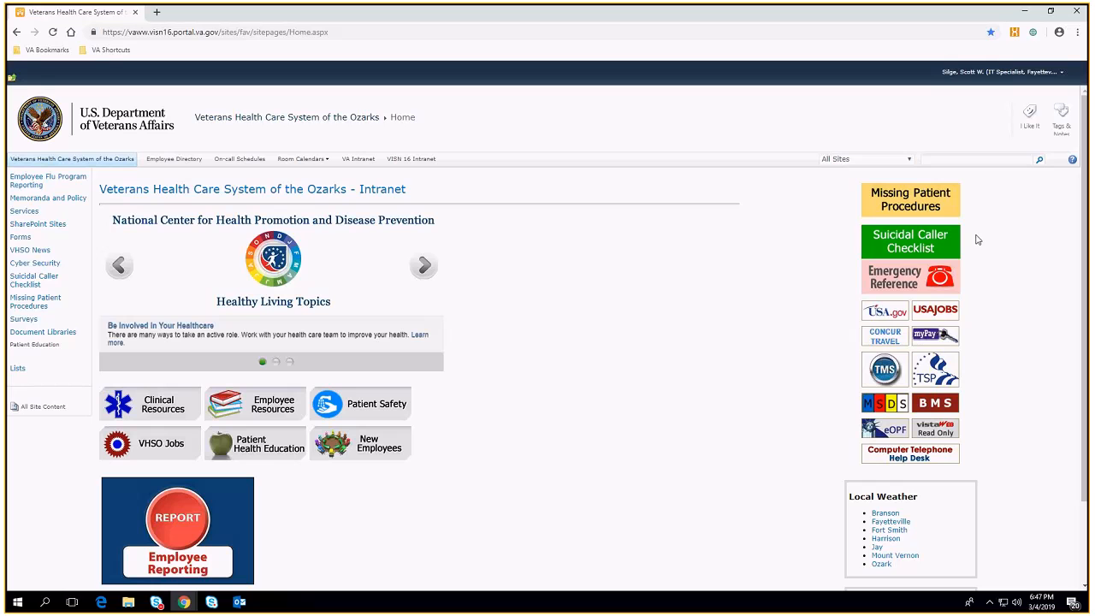
pyautogui.click(1076, 13)
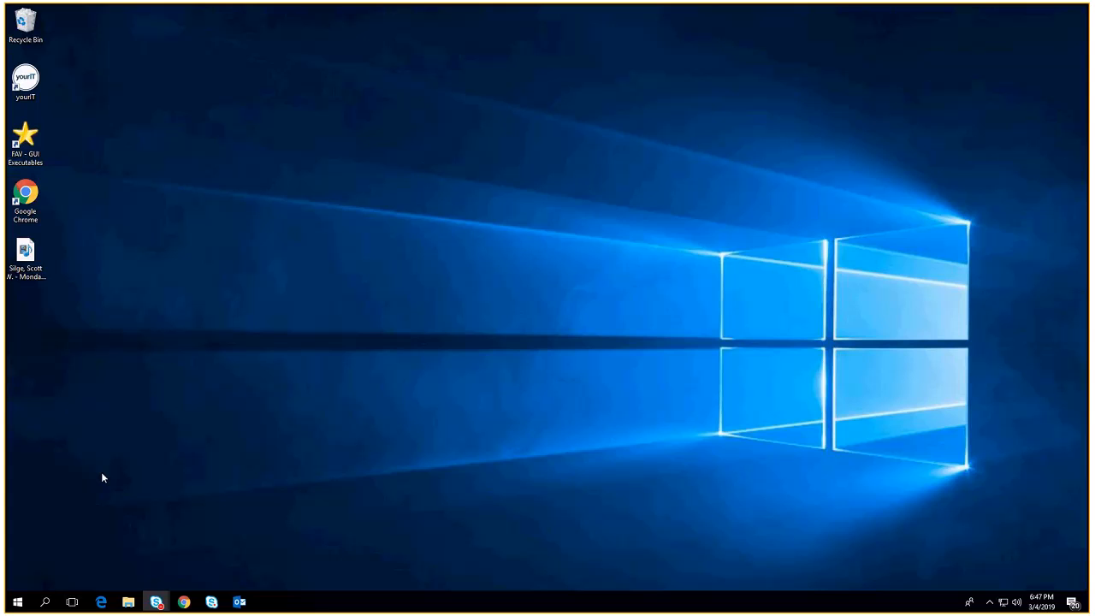
# Step: Find This PC by searching for "this", and open the (U:) FAV Home Drive network location
pyautogui.click(19, 603)
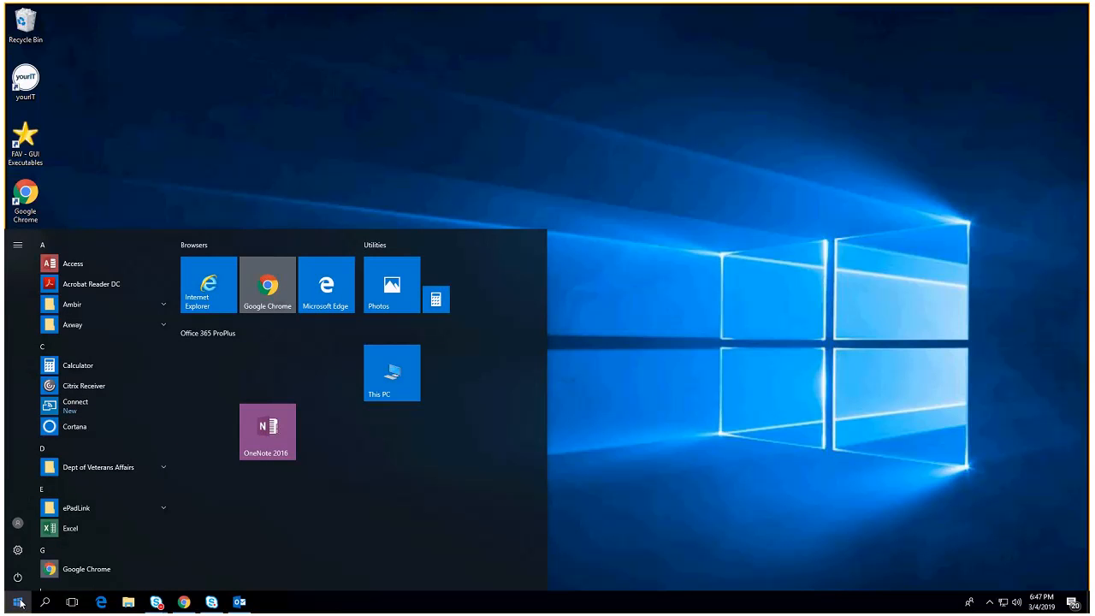
pyautogui.write('th')
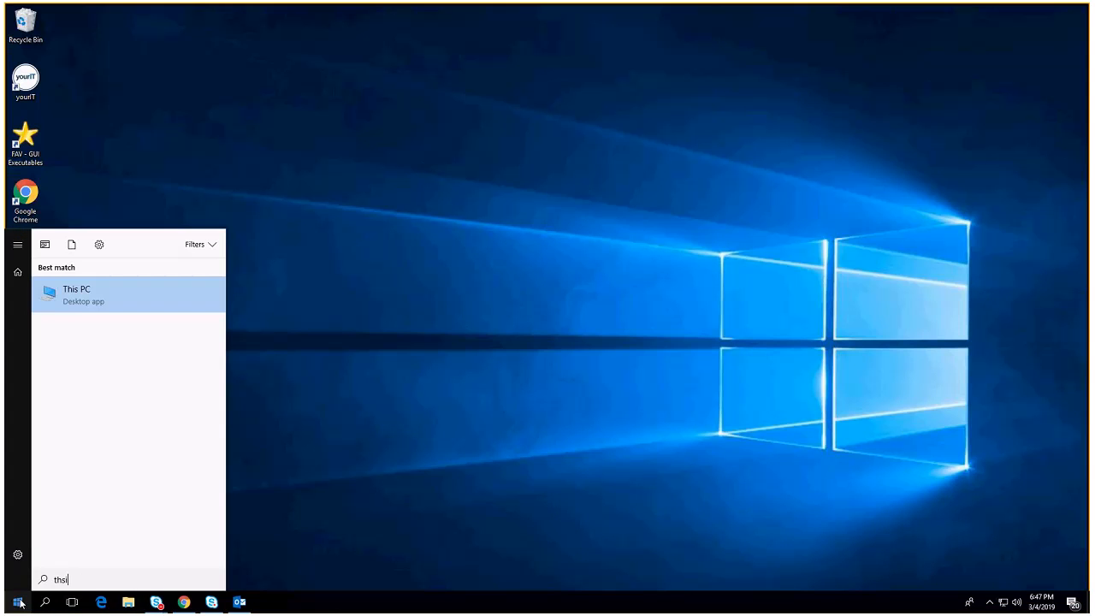
pyautogui.press('BackSpace')
pyautogui.write('his')
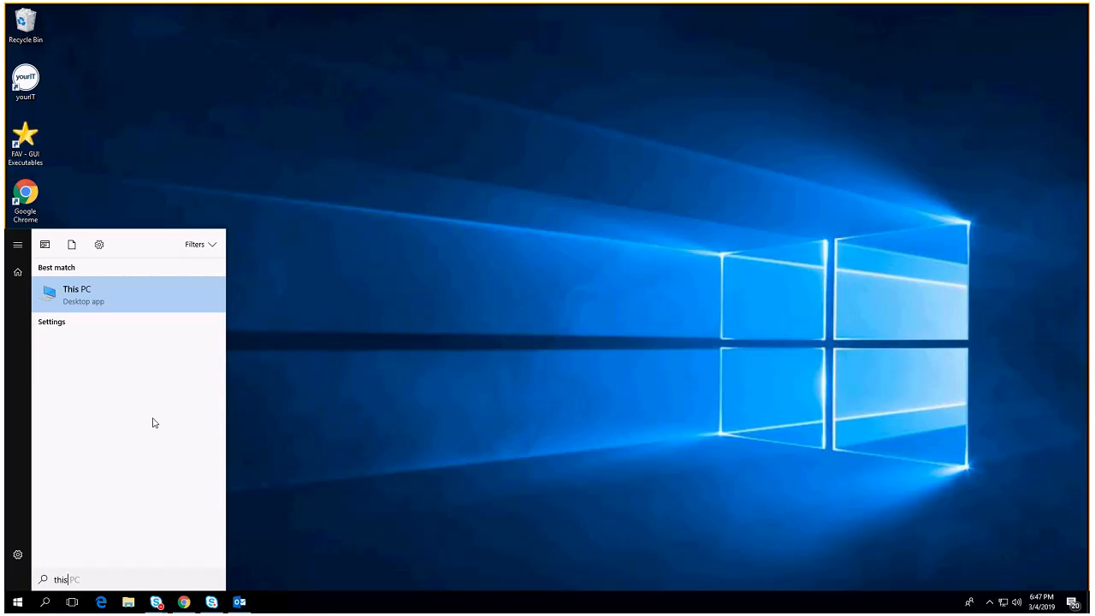
pyautogui.click(92, 291)
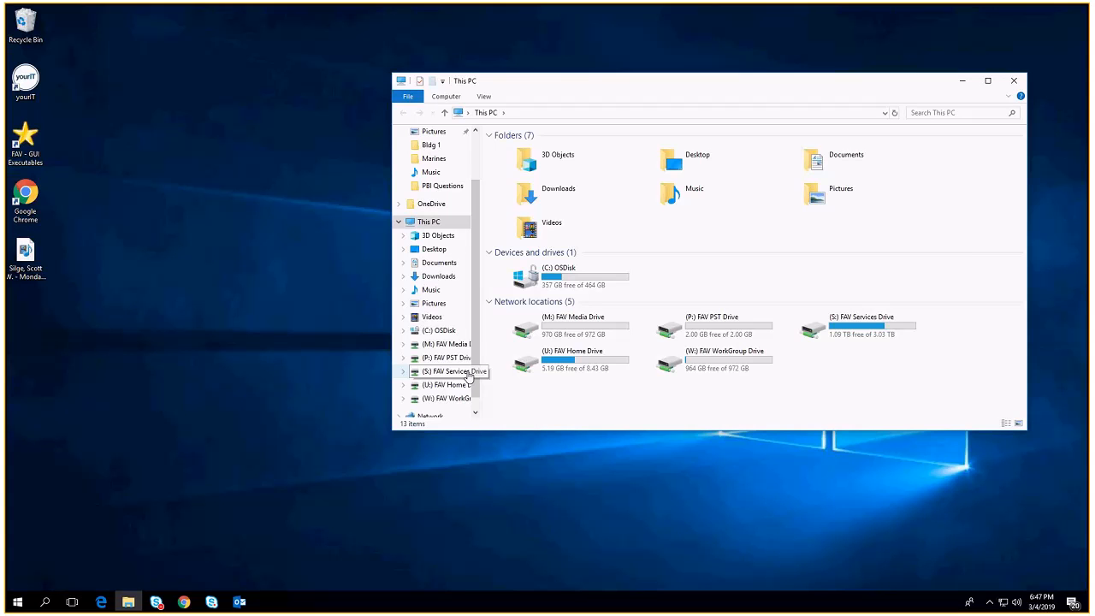
pyautogui.click(565, 361)
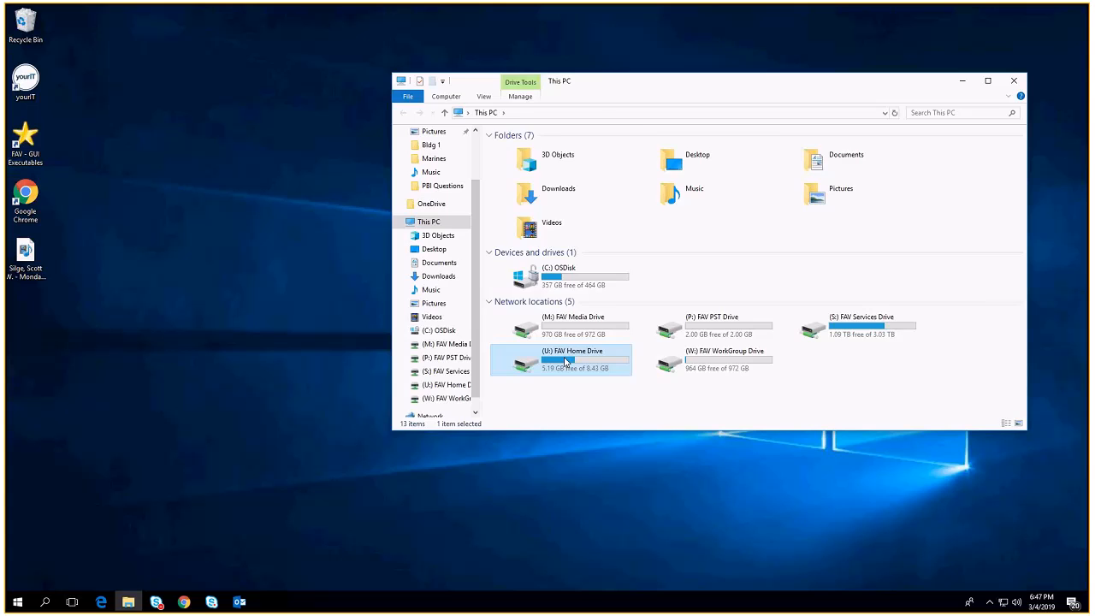
pyautogui.doubleClick(565, 362)
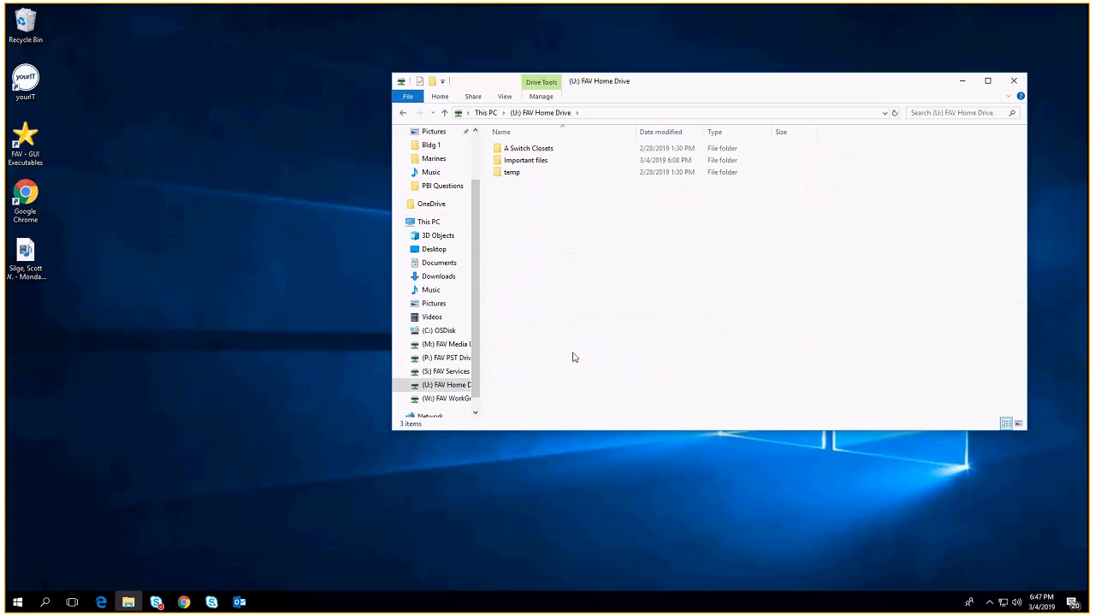
# Step: Create a folder named "New Folder" on the (U:) FAV Home Drive
pyautogui.rightClick(529, 218)
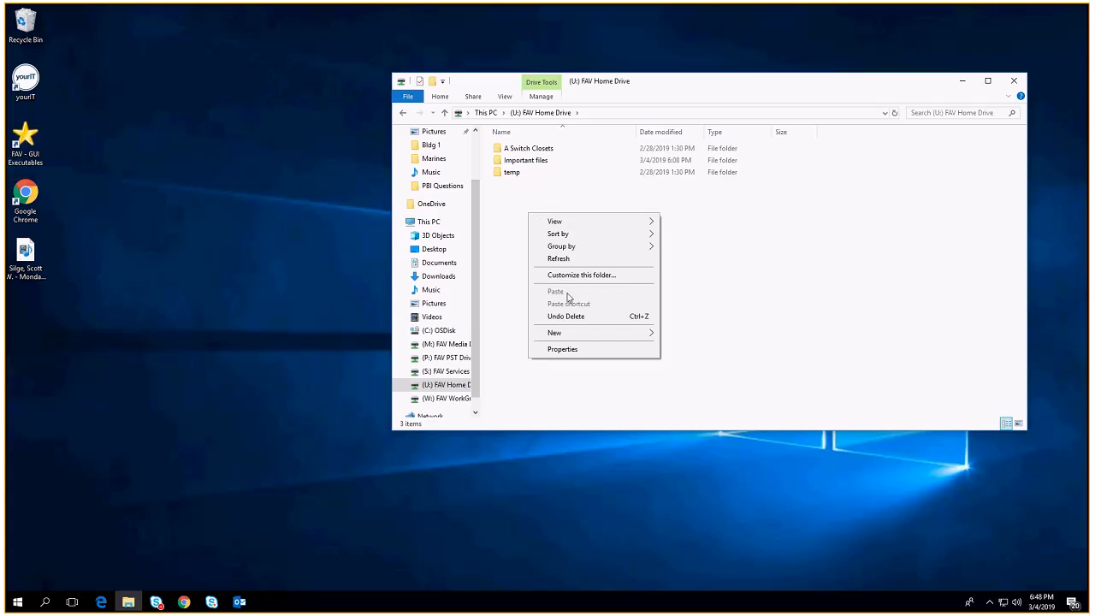
pyautogui.moveTo(566, 334)
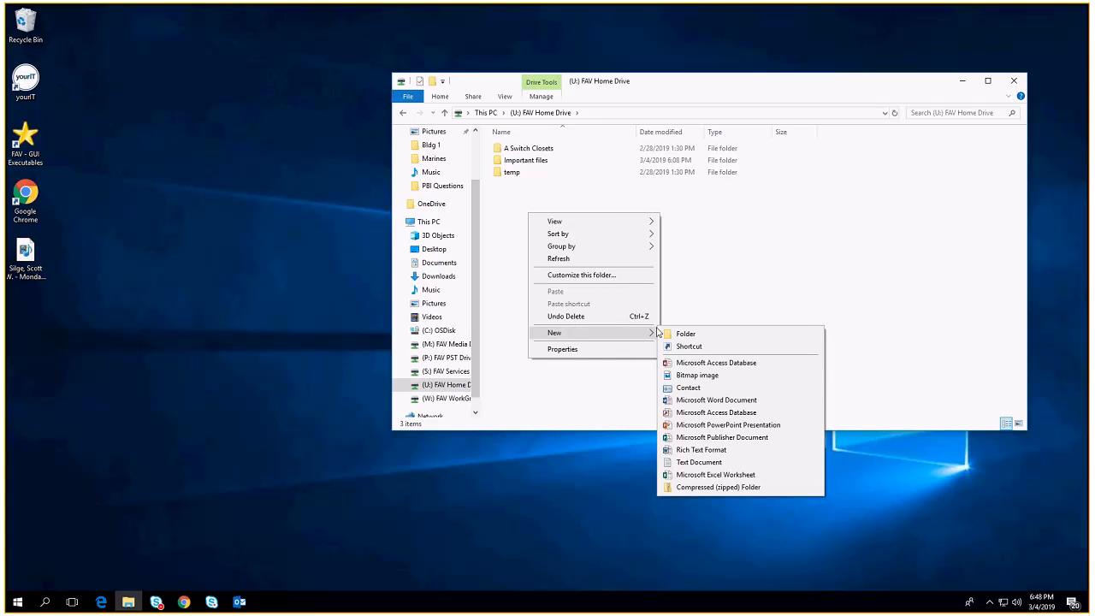
pyautogui.click(684, 333)
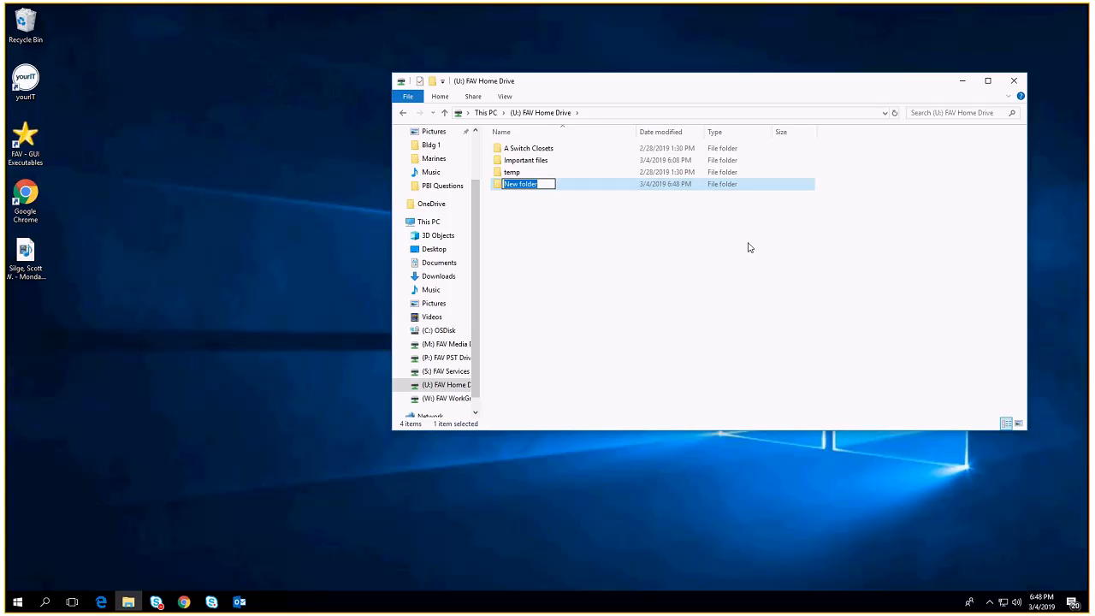
pyautogui.write('New Folder')
pyautogui.press('Return')
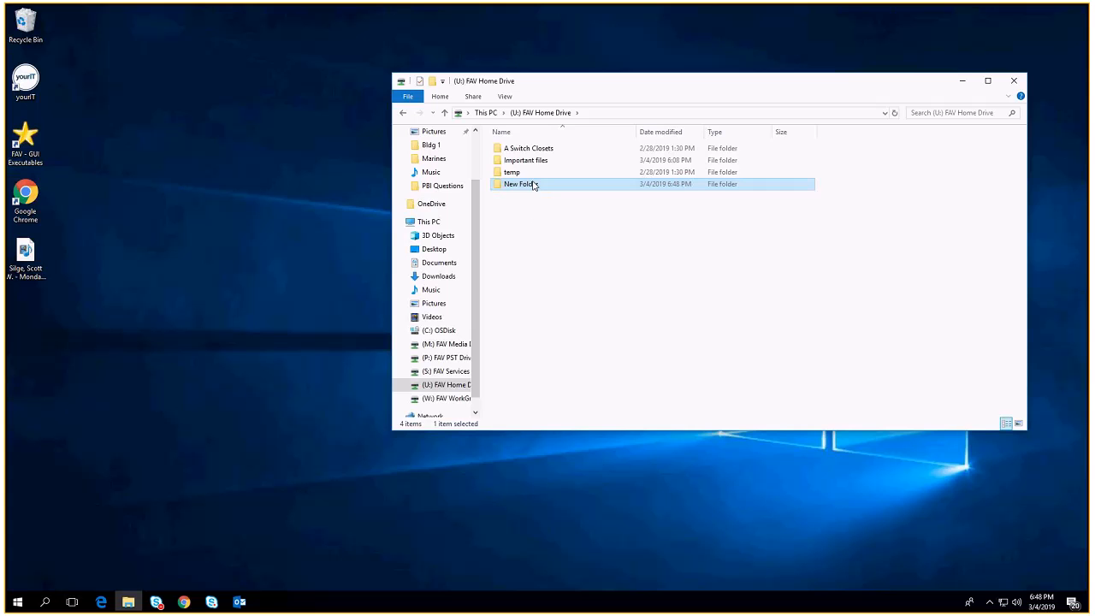
# Step: Create a desktop shortcut to New Folder, then test it by opening and closing the folder from the desktop
pyautogui.rightClick(500, 186)
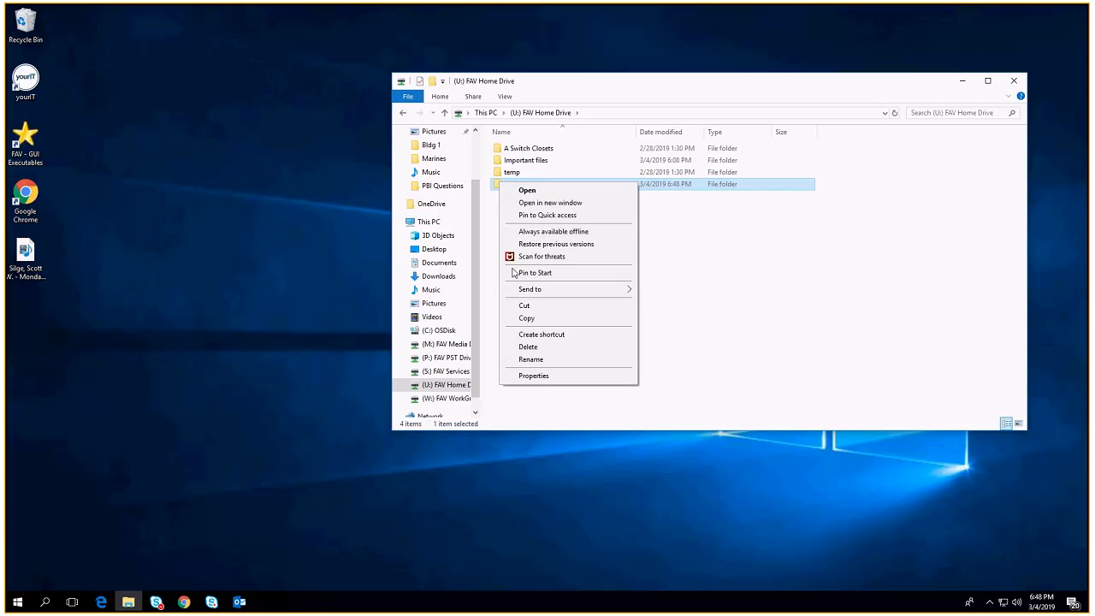
pyautogui.moveTo(522, 295)
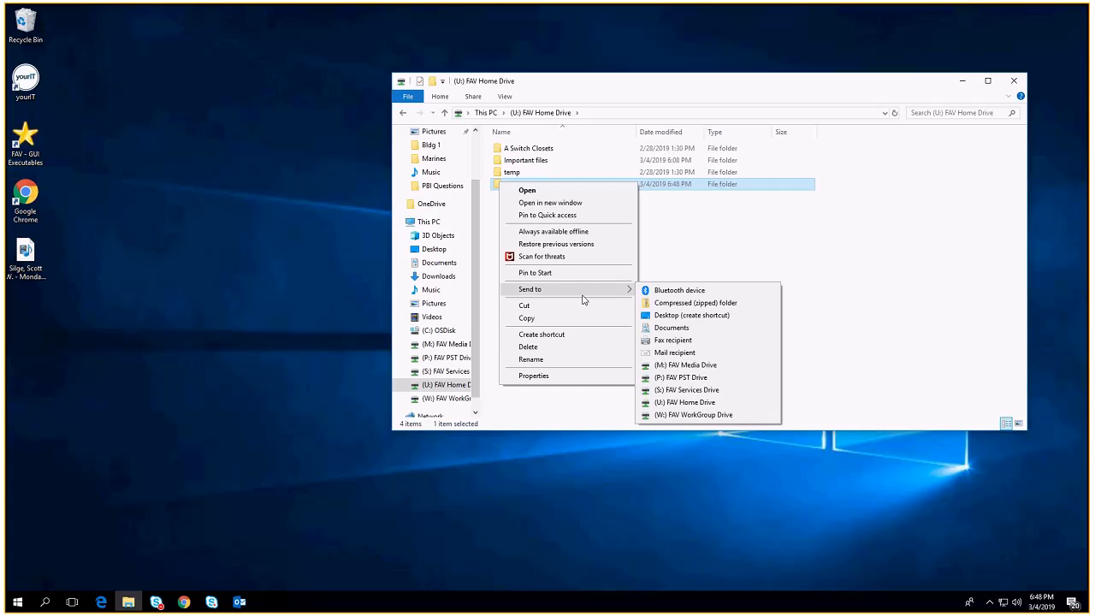
pyautogui.click(648, 320)
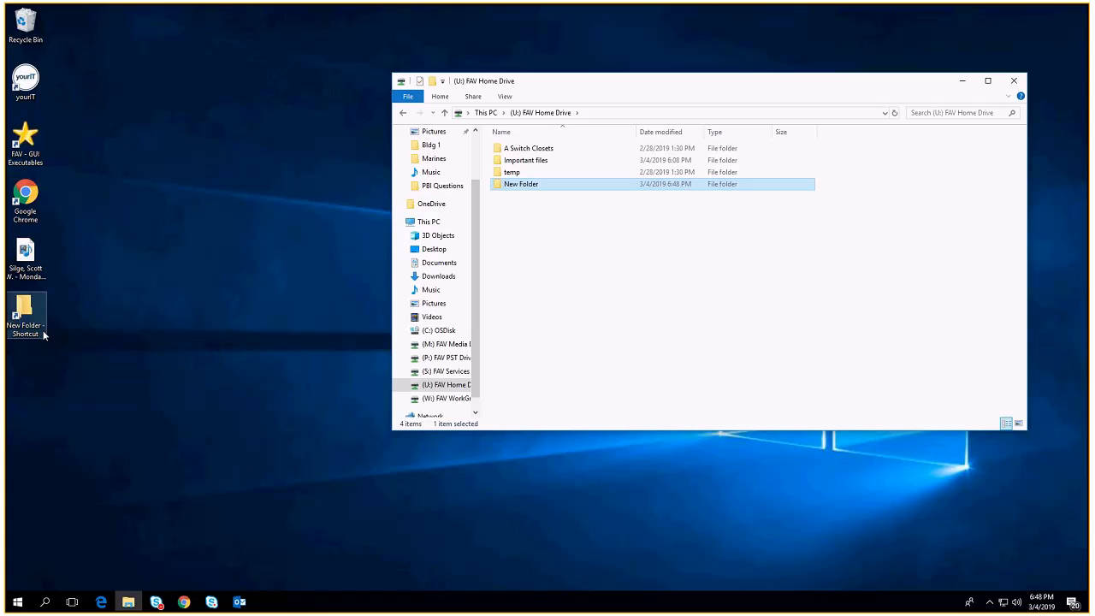
pyautogui.click(1015, 80)
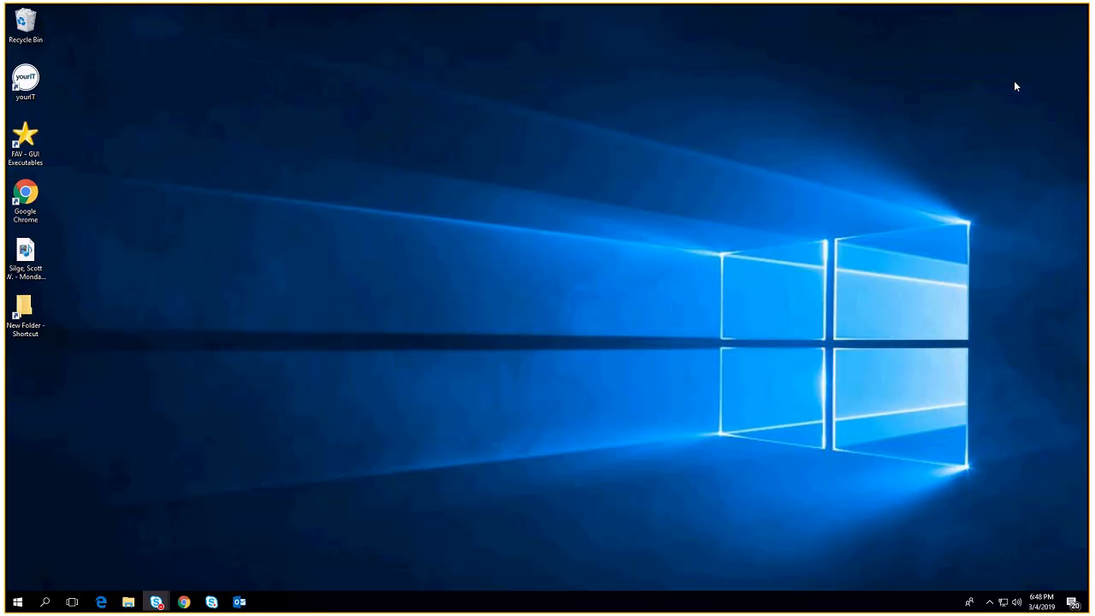
pyautogui.doubleClick(23, 317)
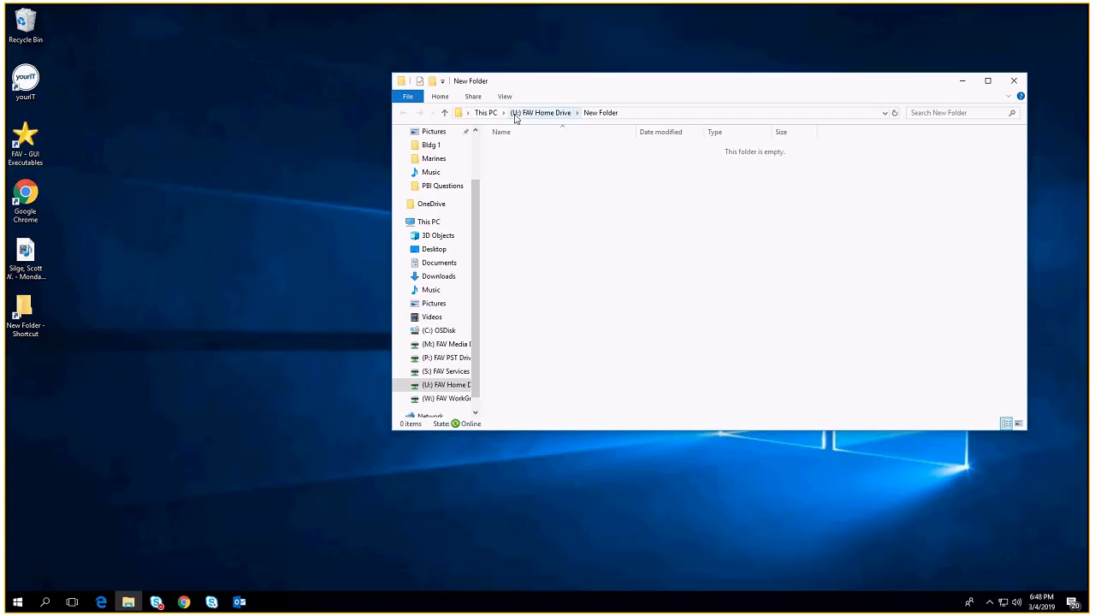
pyautogui.click(1014, 80)
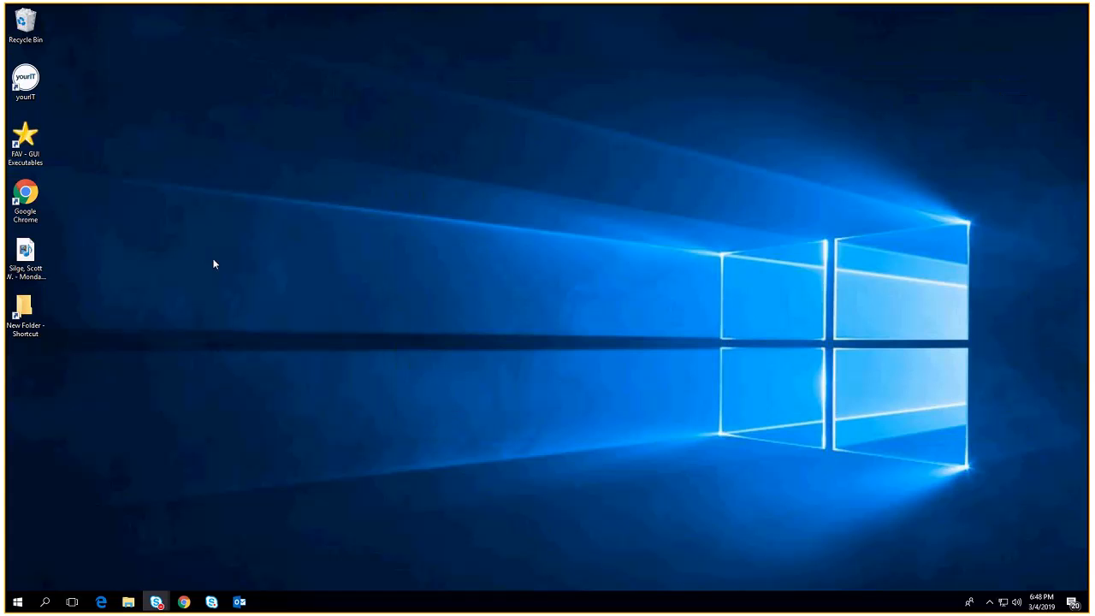
# Step: Try to move the file just above the New Folder shortcut on the desktop into that folder
pyautogui.moveTo(30, 267); pyautogui.dragTo(38, 315)
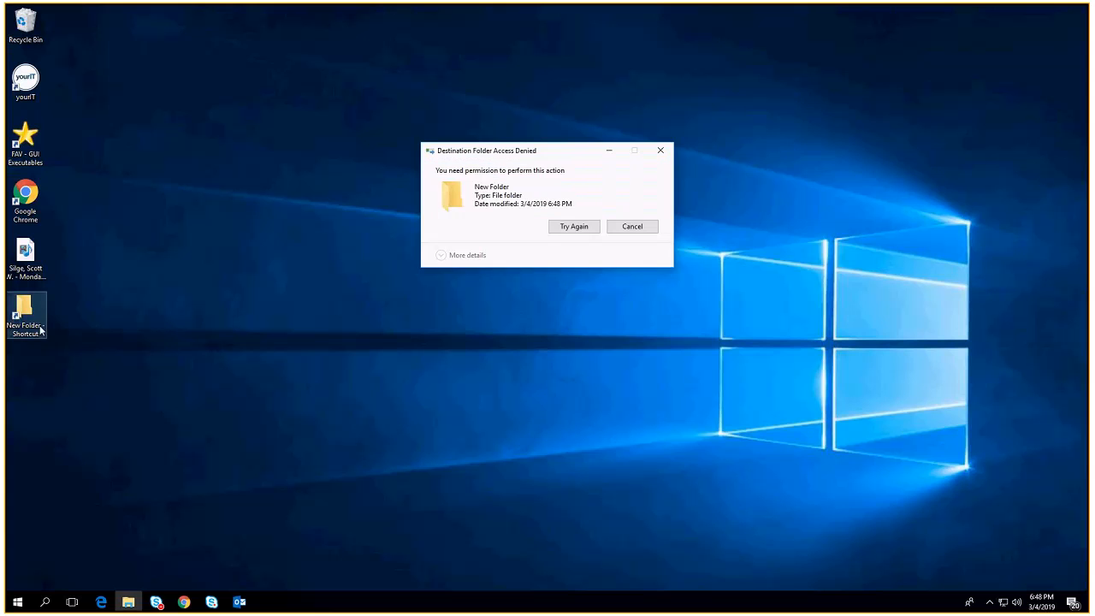
pyautogui.click(555, 226)
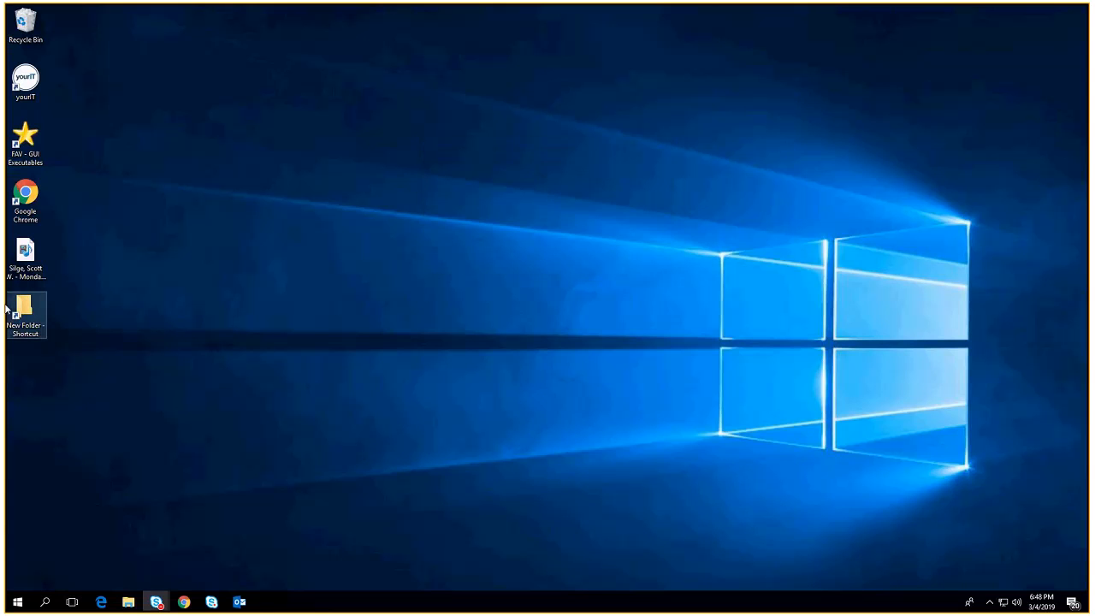
# Step: Open New Folder from its desktop shortcut and create a subfolder named "Files to save" in it
pyautogui.rightClick(28, 306)
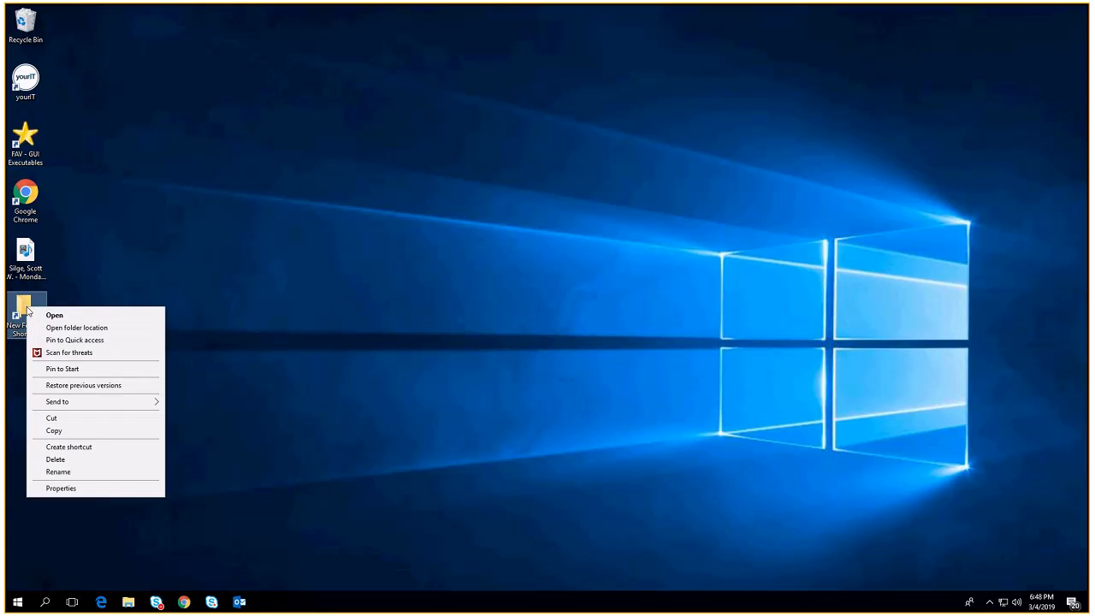
pyautogui.click(53, 314)
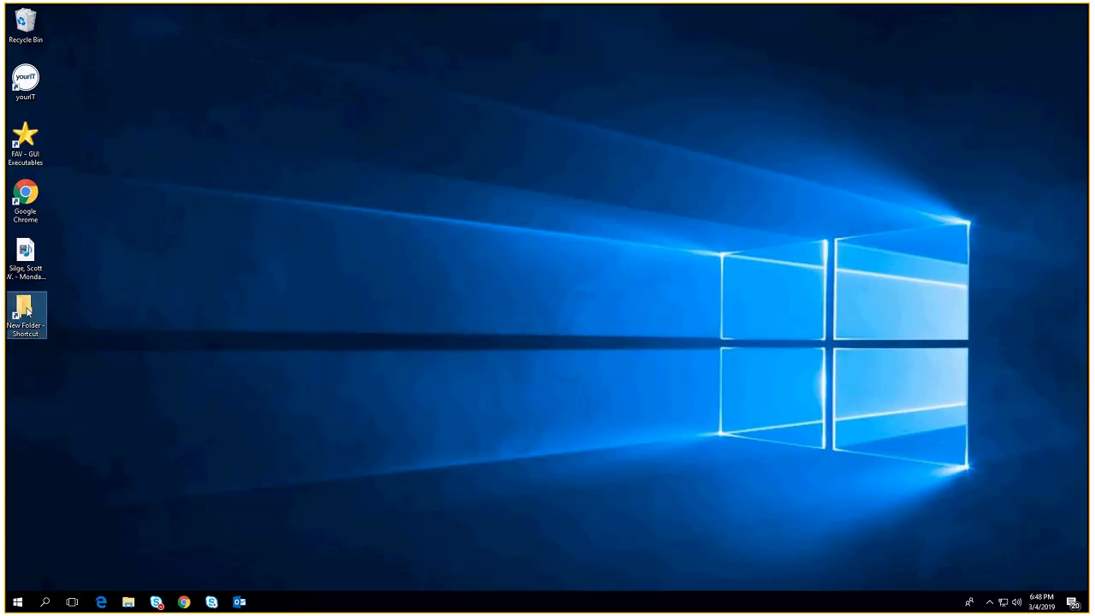
pyautogui.rightClick(555, 214)
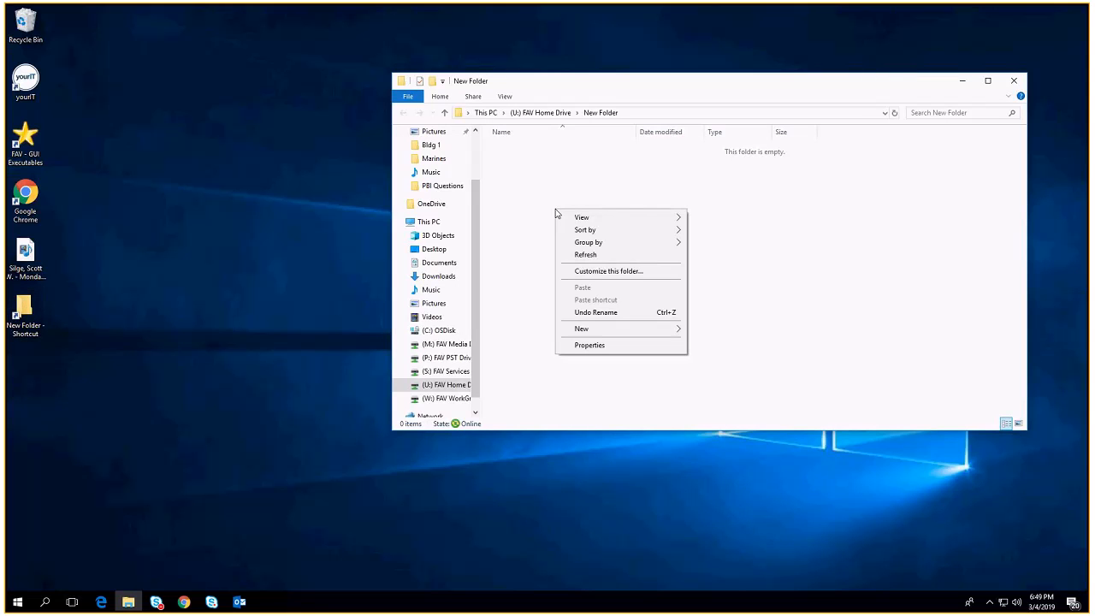
pyautogui.moveTo(599, 329)
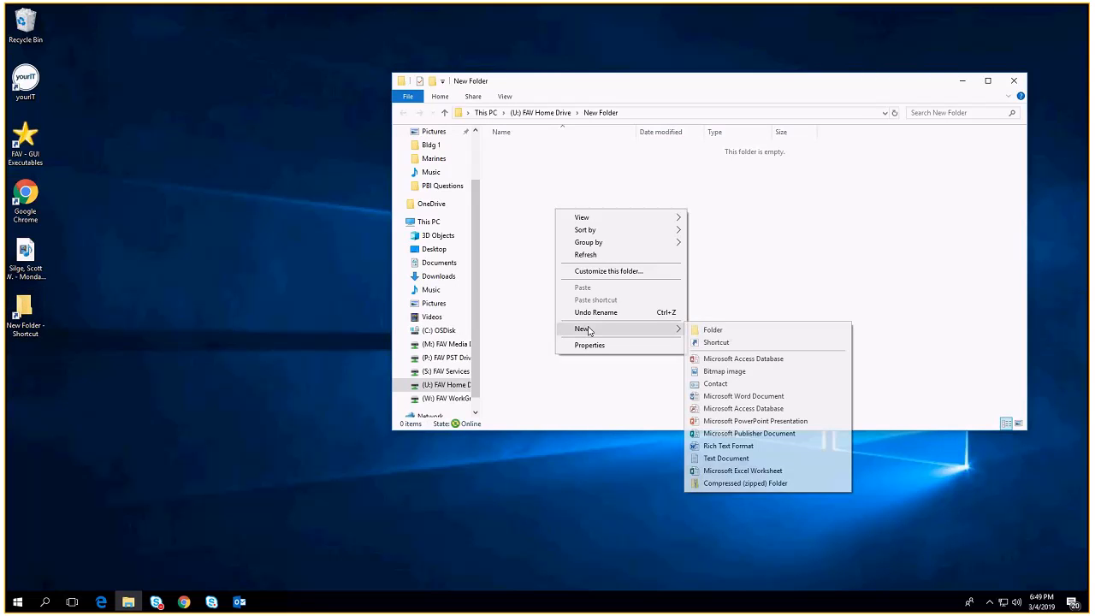
pyautogui.click(710, 332)
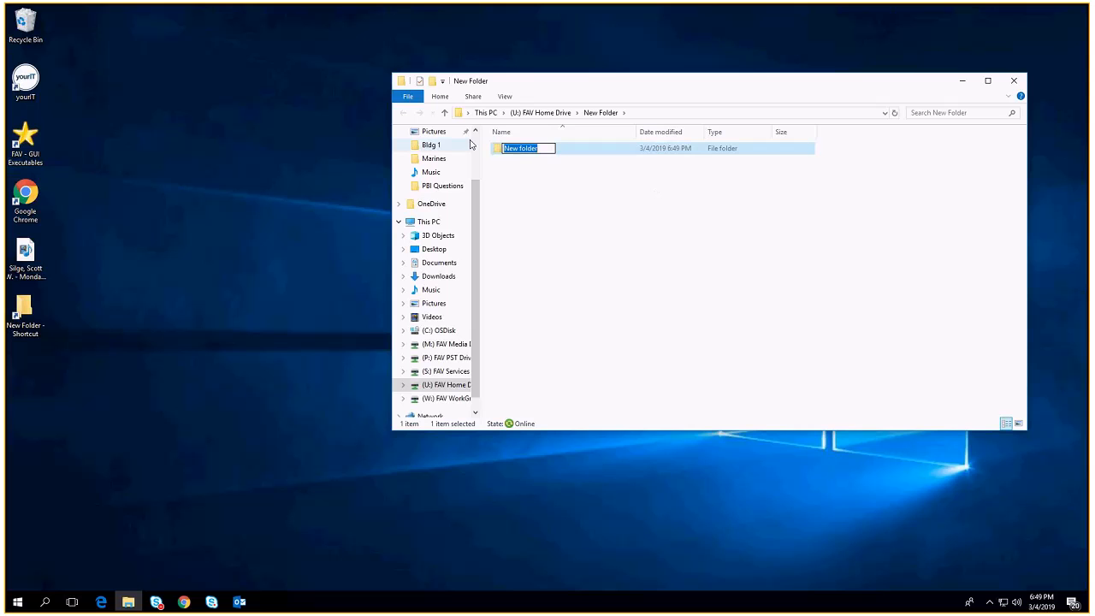
pyautogui.write('Files to save')
pyautogui.press('Return')
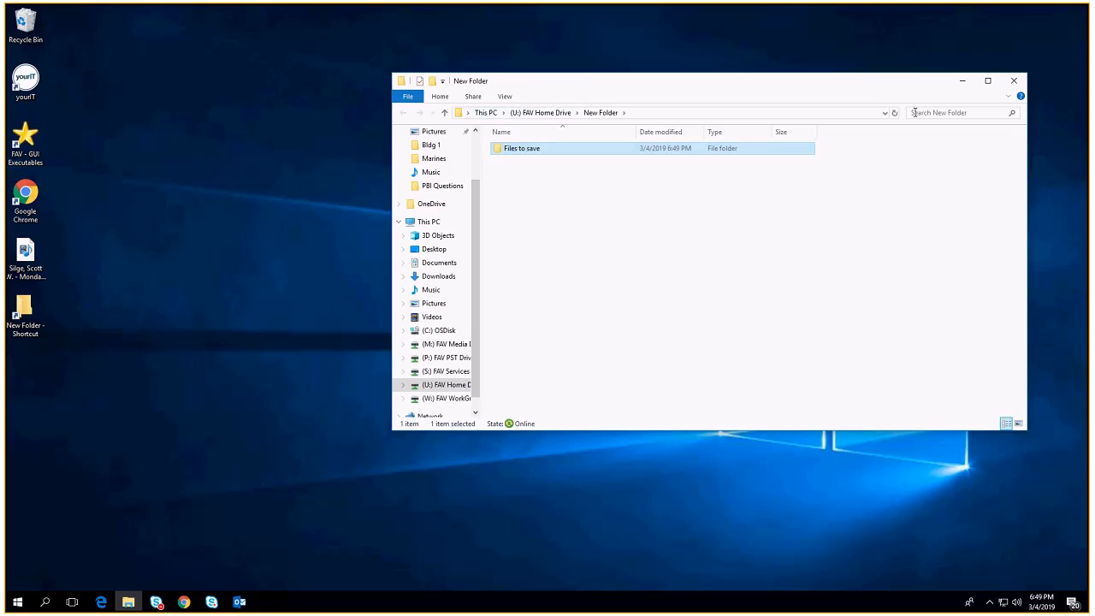
# Step: Close New Folder, reopen it from the desktop shortcut, and view the Files to save subfolder before closing the window
pyautogui.click(1014, 79)
pyautogui.doubleClick(22, 316)
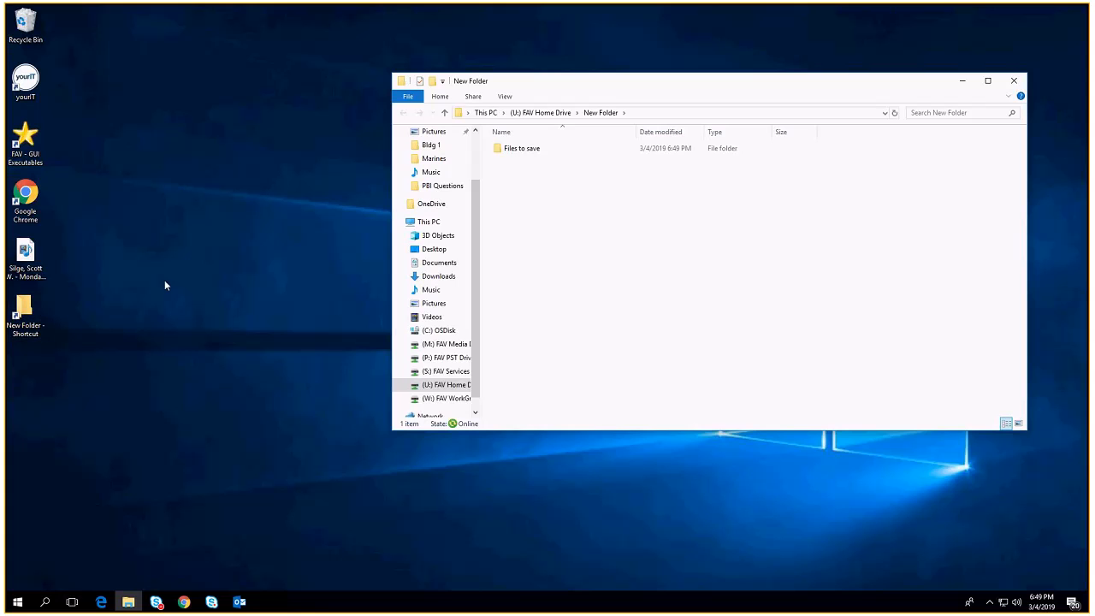
pyautogui.doubleClick(510, 153)
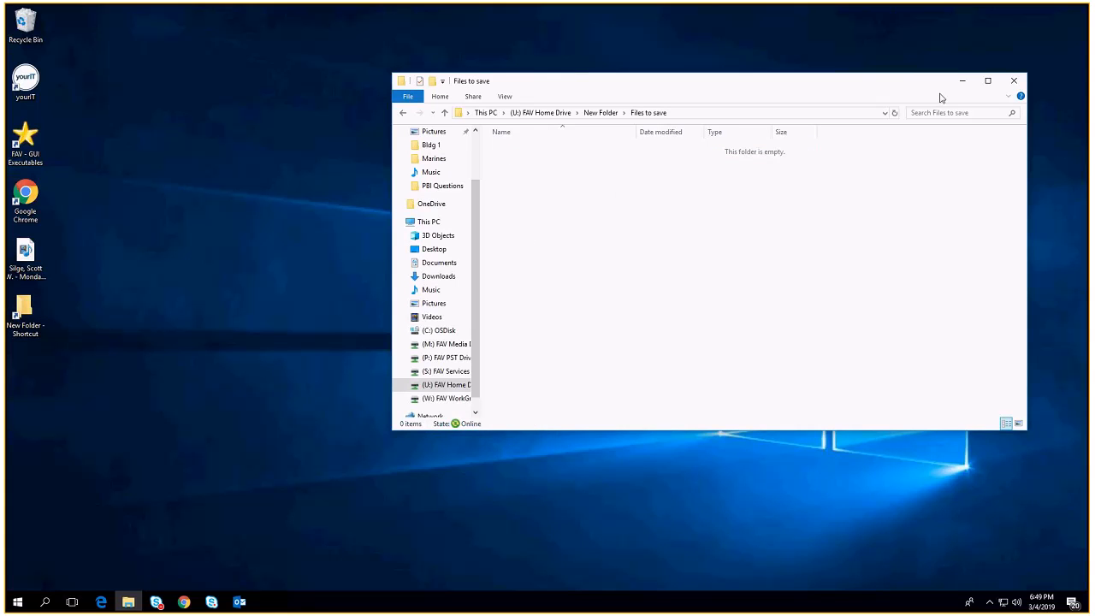
pyautogui.click(1010, 82)
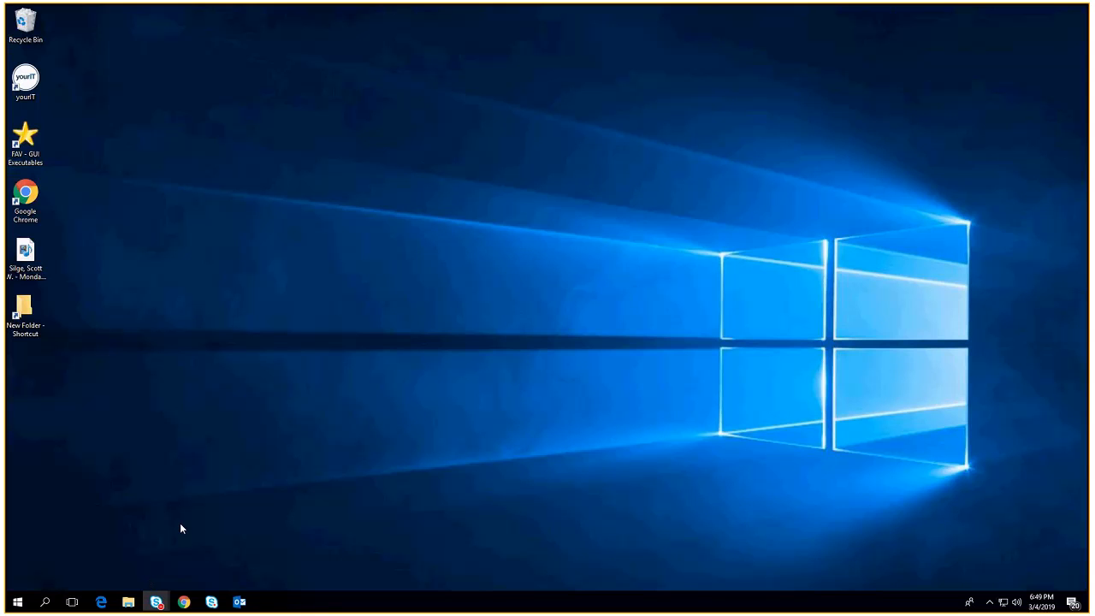
# Step: Open This PC from its Start tile, view the (P:) FAV PST Drive, and return to the drive overview
pyautogui.click(17, 603)
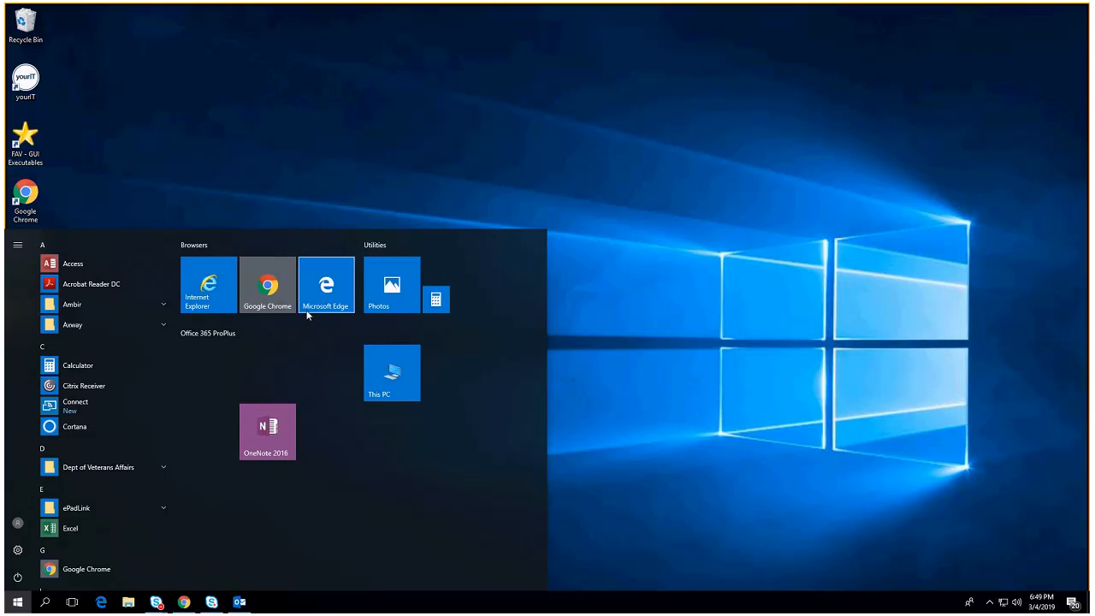
pyautogui.click(391, 379)
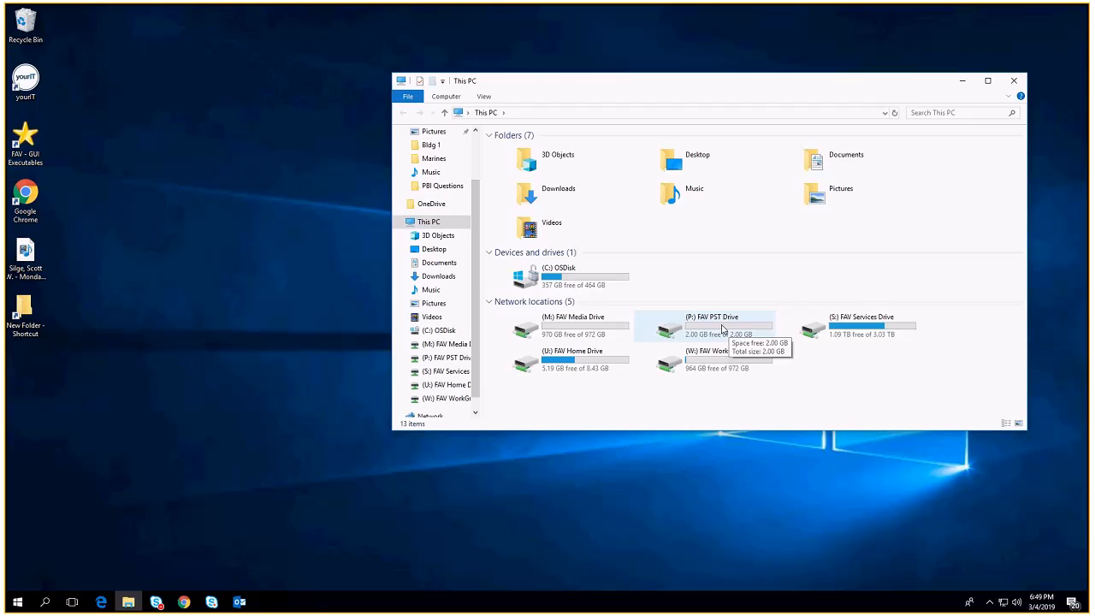
pyautogui.click(723, 330)
pyautogui.doubleClick(723, 331)
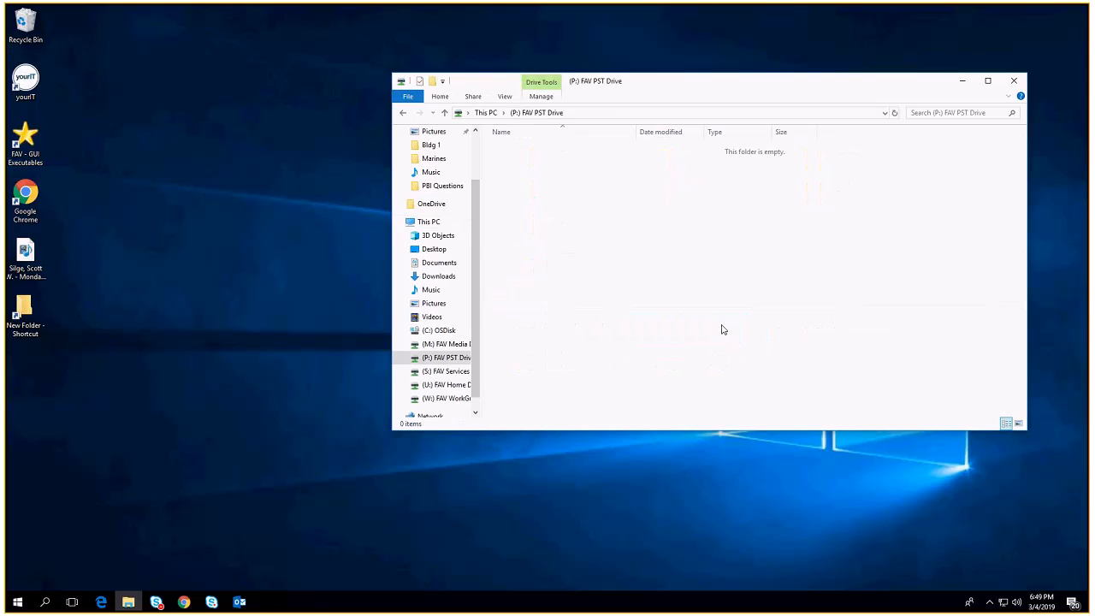
pyautogui.click(403, 113)
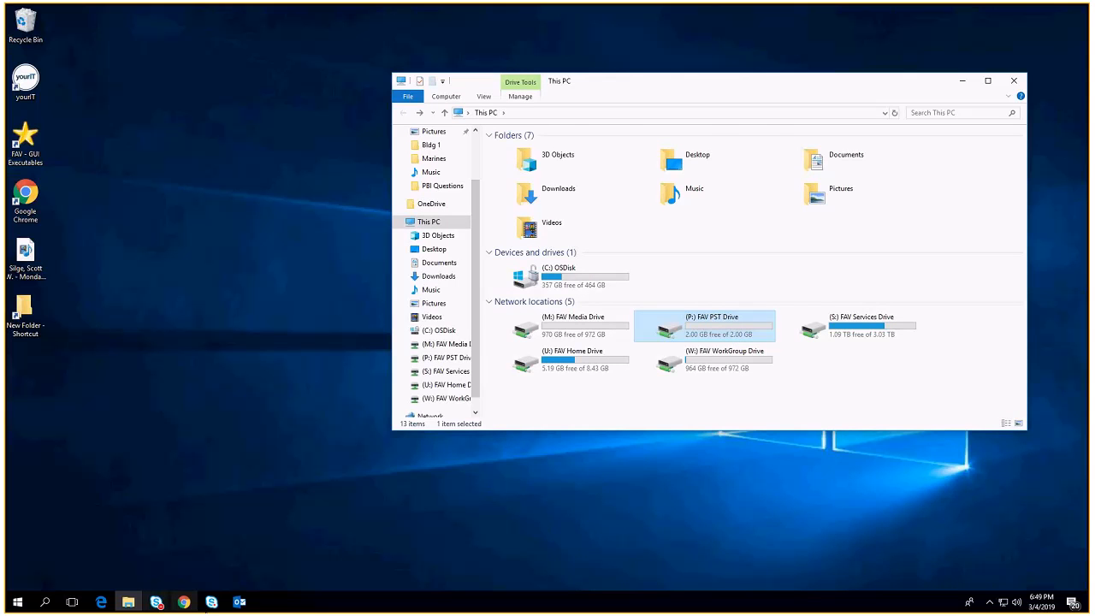
# Step: Switch to Outlook, view the mailbox's Outlook Today page and Account Information, and return to the mailbox
pyautogui.click(239, 602)
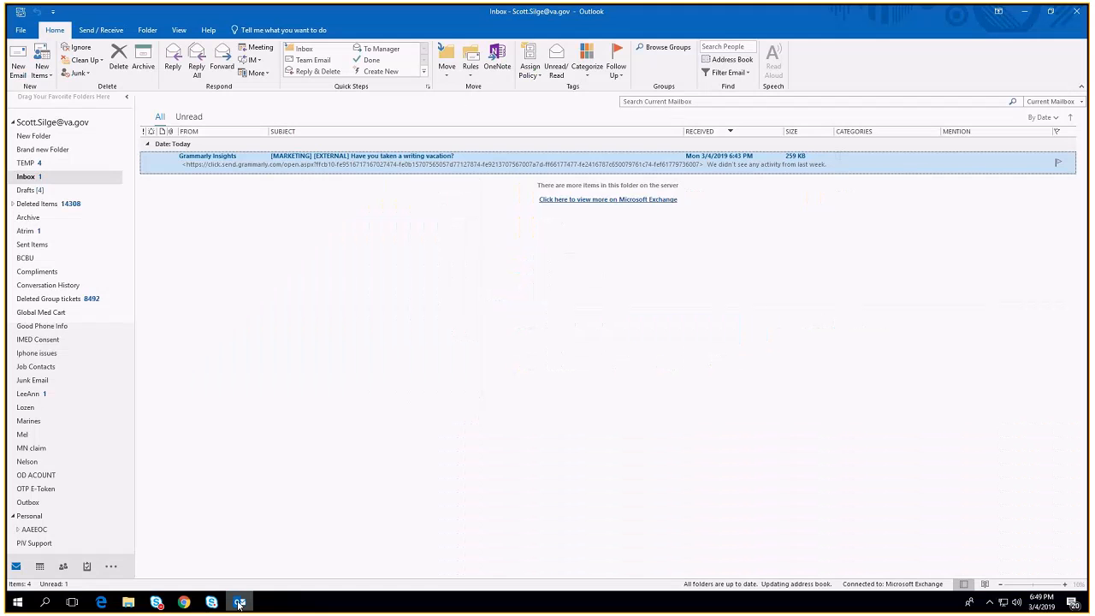
pyautogui.click(53, 124)
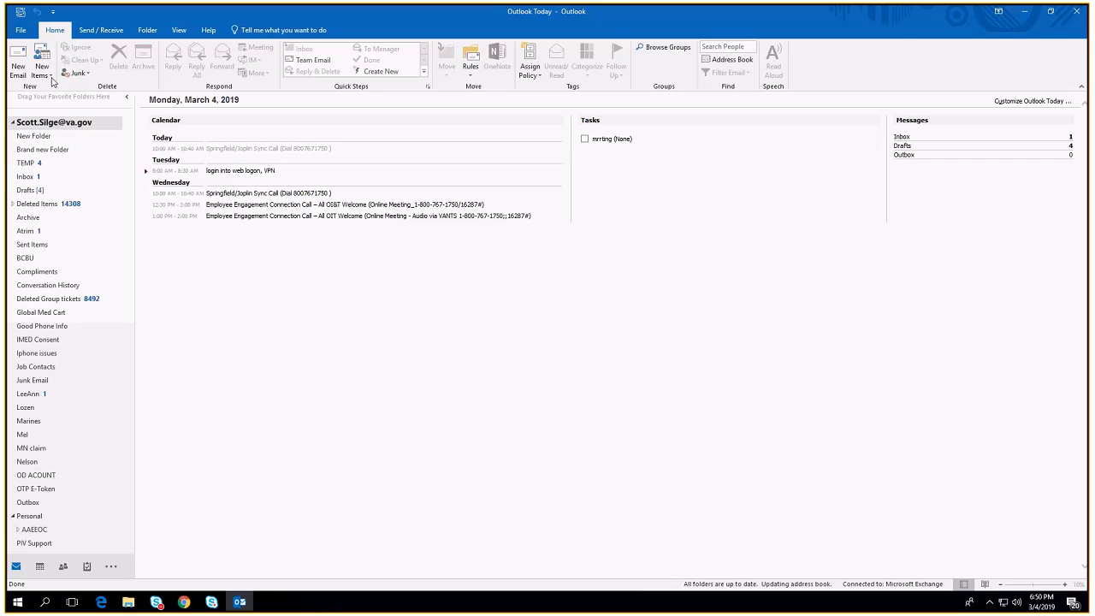
pyautogui.click(21, 33)
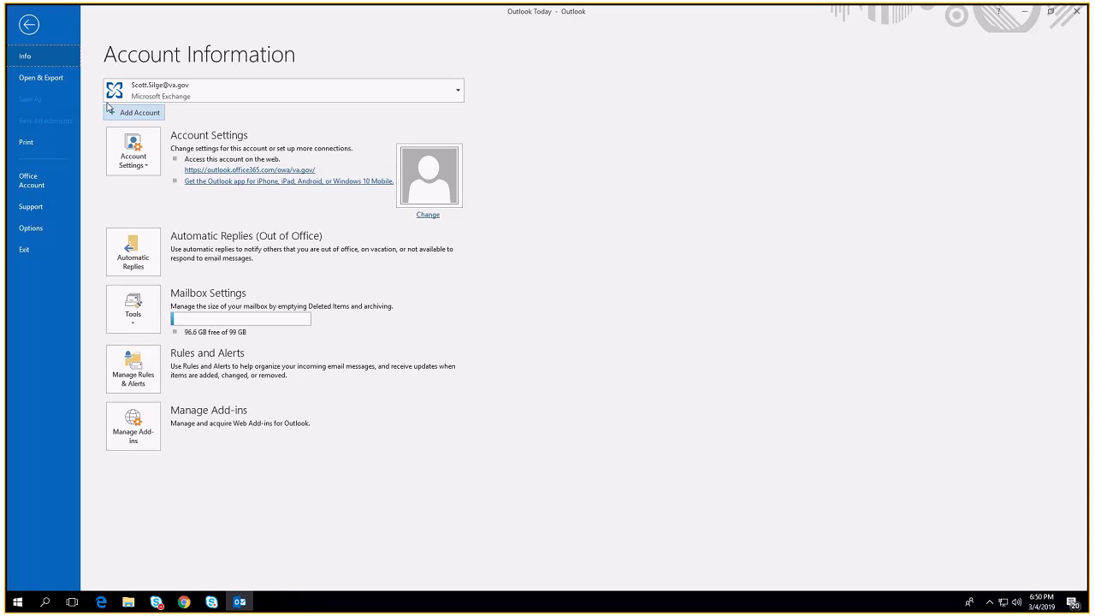
pyautogui.click(30, 25)
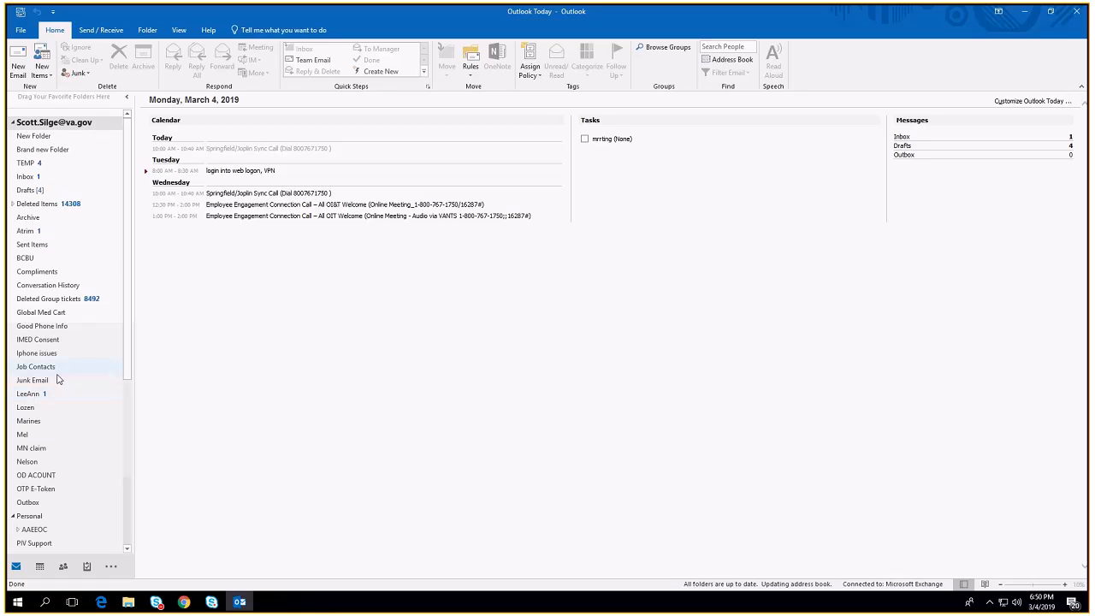
# Step: Create a mail folder named "New Folder2" directly under the main mailbox, then return to the desktop with This PC closed
pyautogui.rightClick(50, 127)
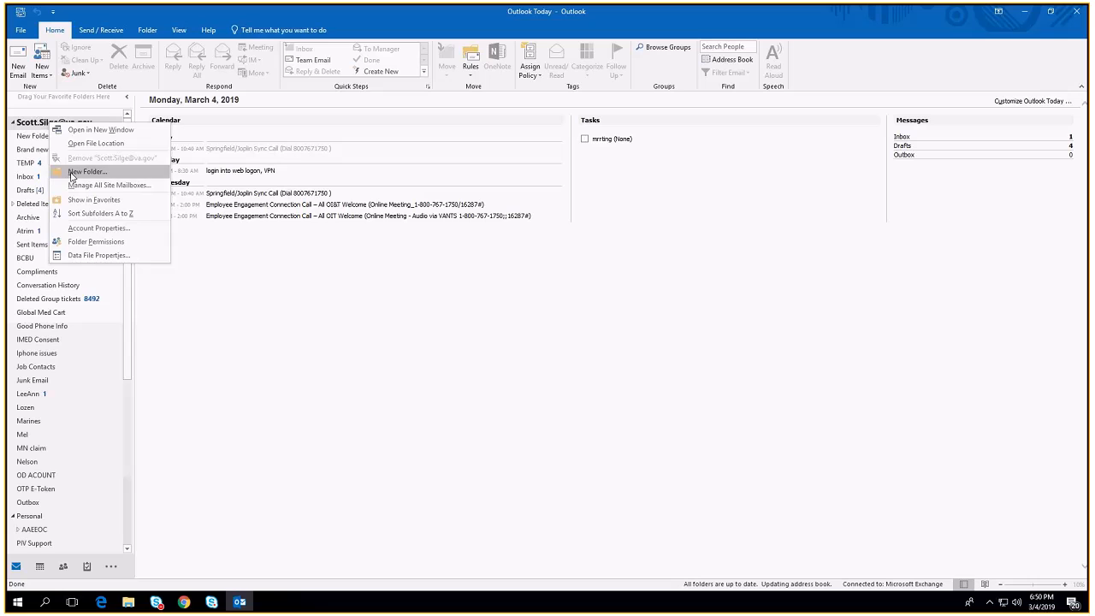
pyautogui.click(72, 173)
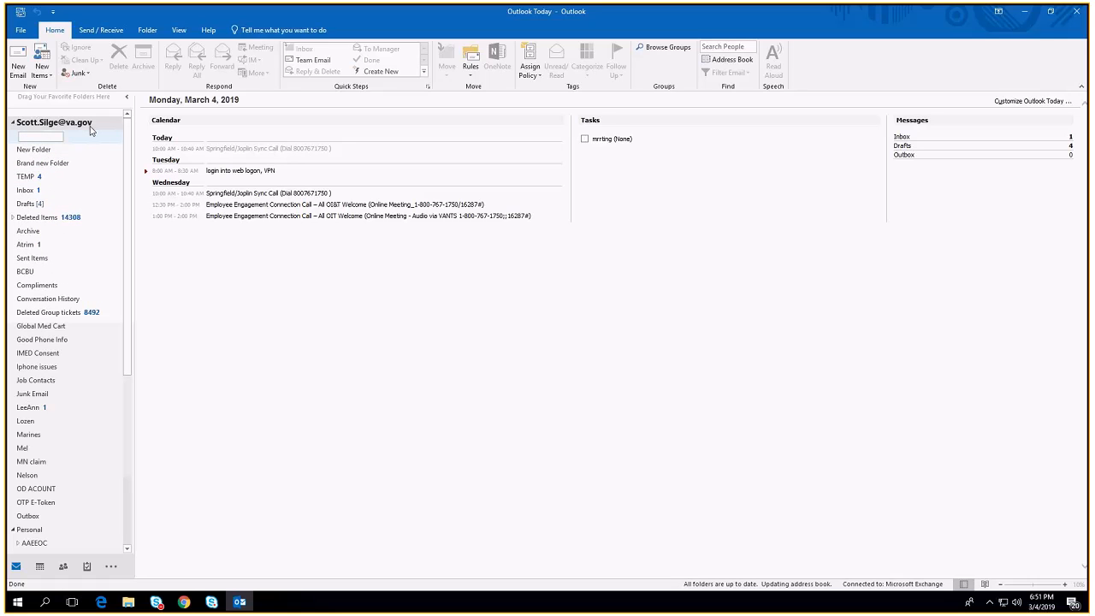
pyautogui.write('New Folder2')
pyautogui.click(1015, 14)
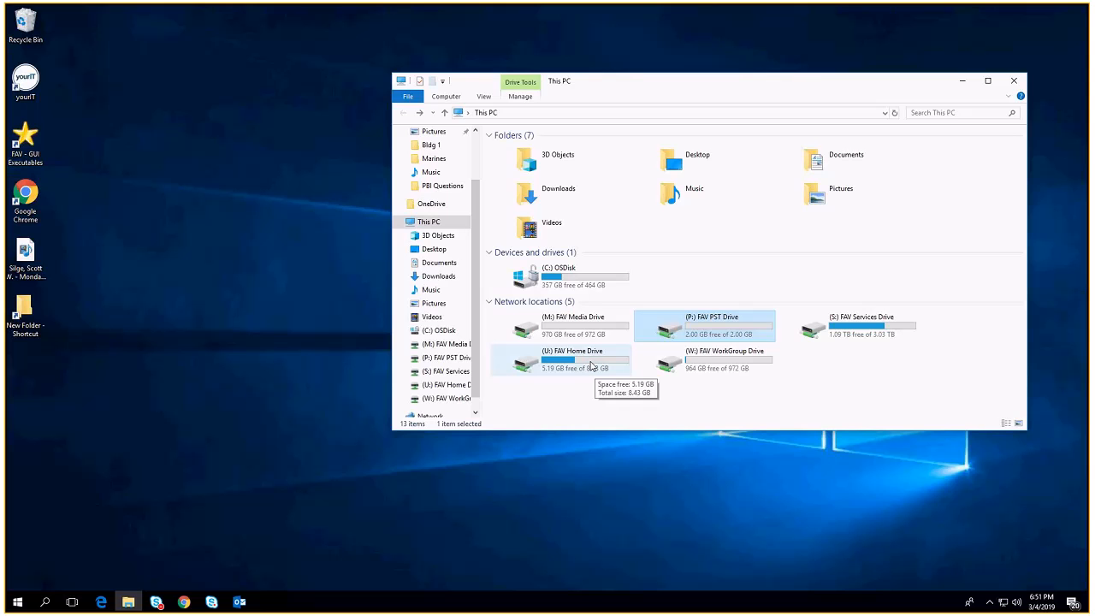
pyautogui.click(1015, 82)
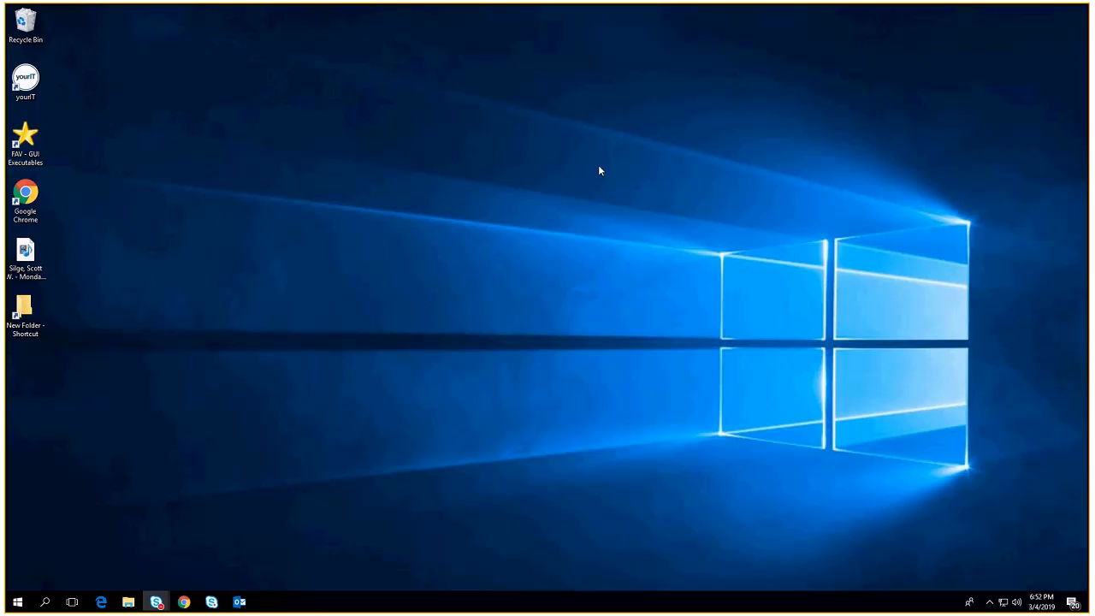
# Step: Find This PC by searching for "this", open it to view the drives, and close it
pyautogui.click(17, 602)
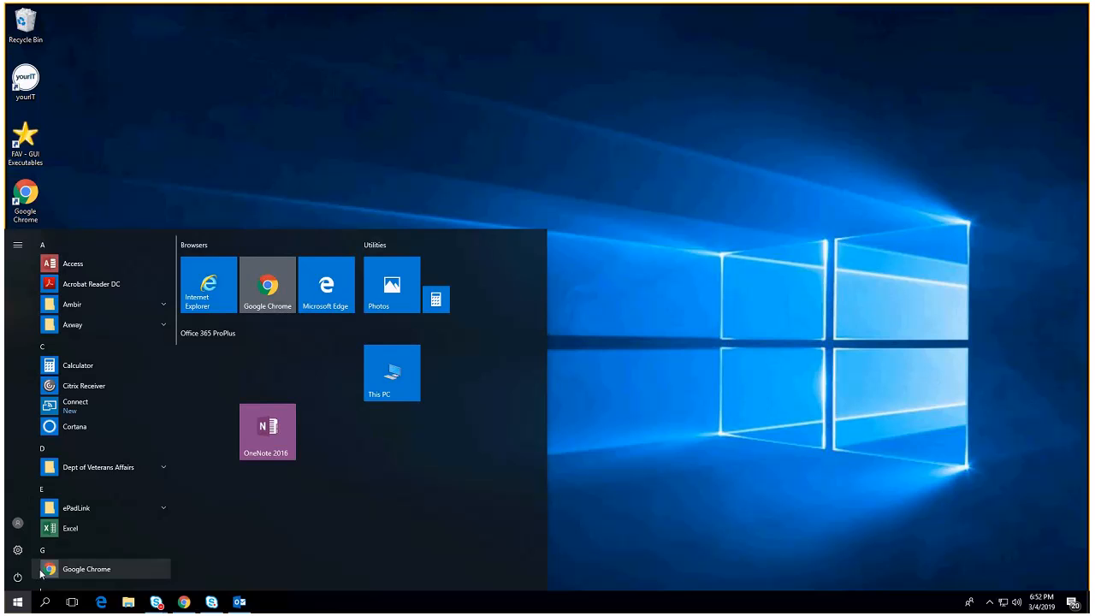
pyautogui.write('this')
pyautogui.click(92, 299)
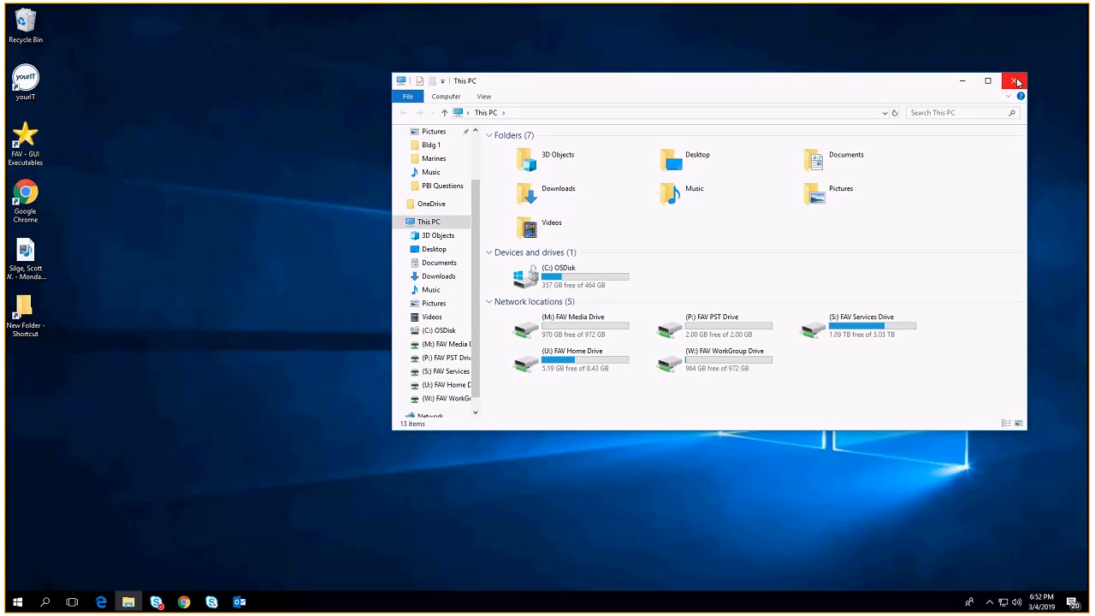
pyautogui.click(1016, 80)
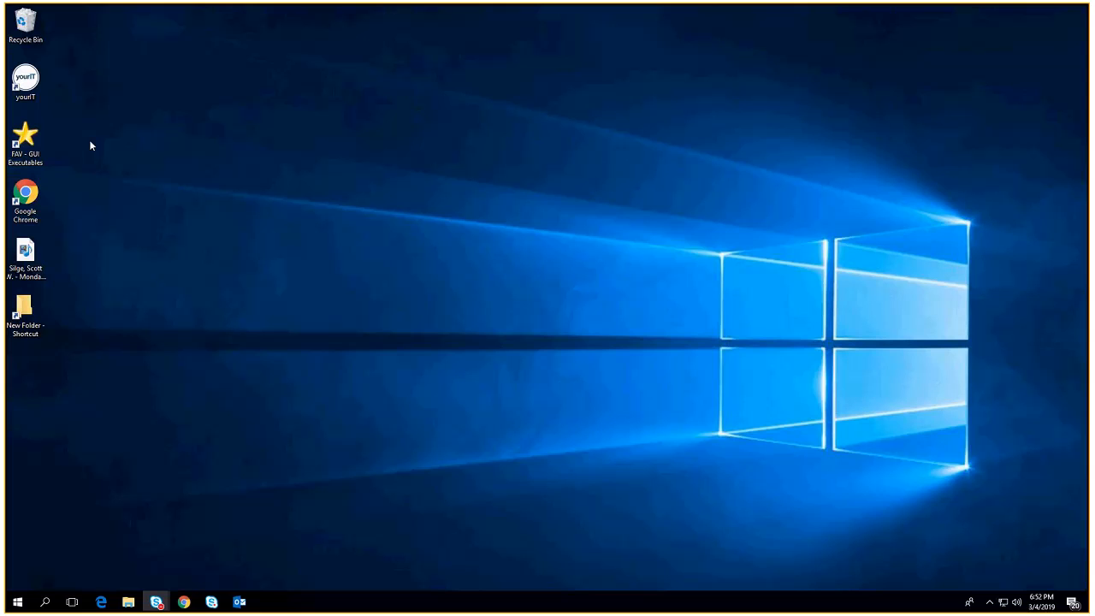
# Step: Open the FAV - GUI Executables desktop shortcut to view its application shortcuts, and close the folder
pyautogui.doubleClick(32, 142)
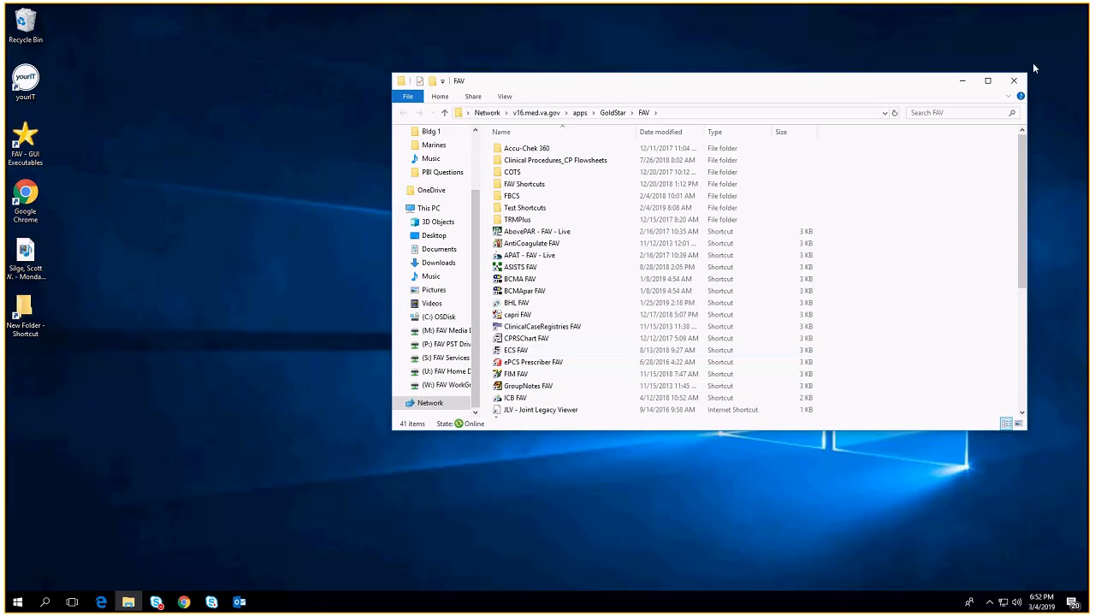
pyautogui.click(1016, 81)
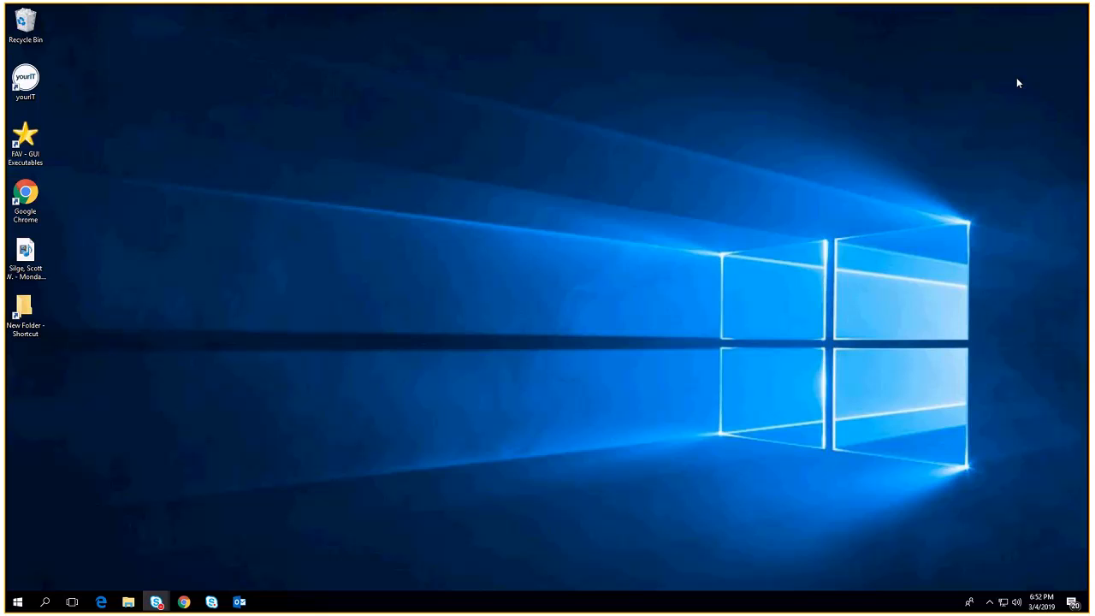